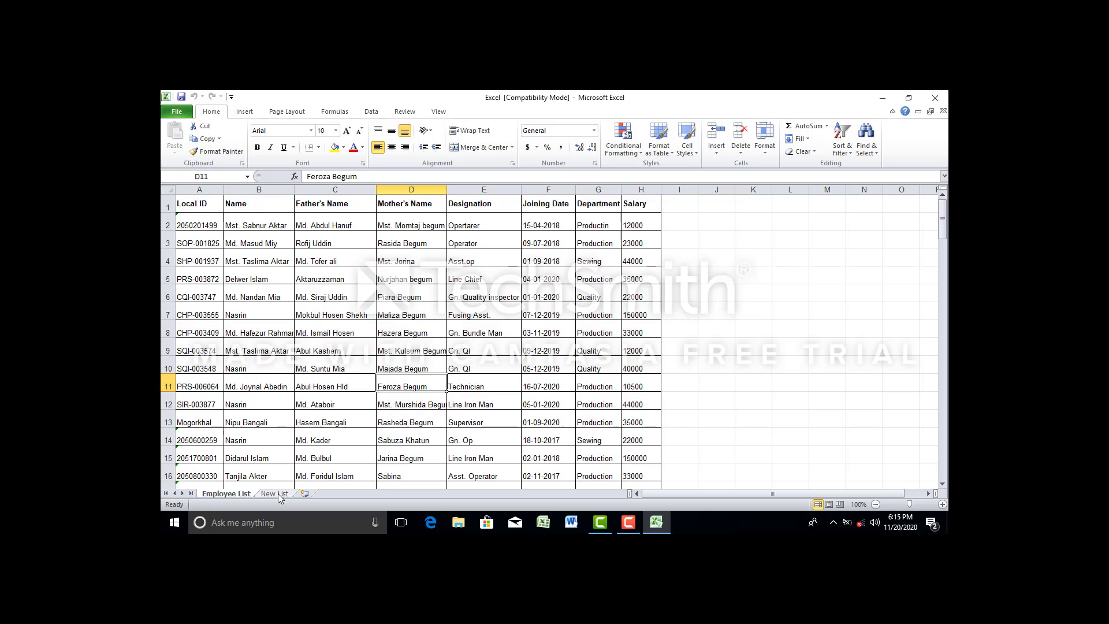
# Examine the New List sheet, checking its employee rows and the Salary column
pyautogui.click(279, 493)
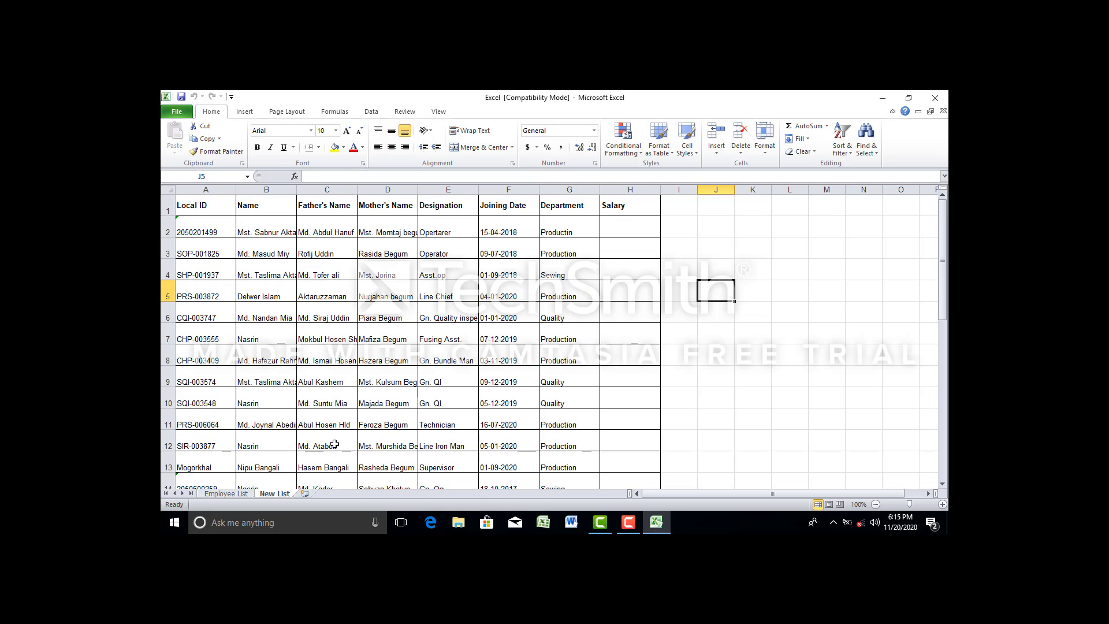
pyautogui.scroll(-10, 636, 358)
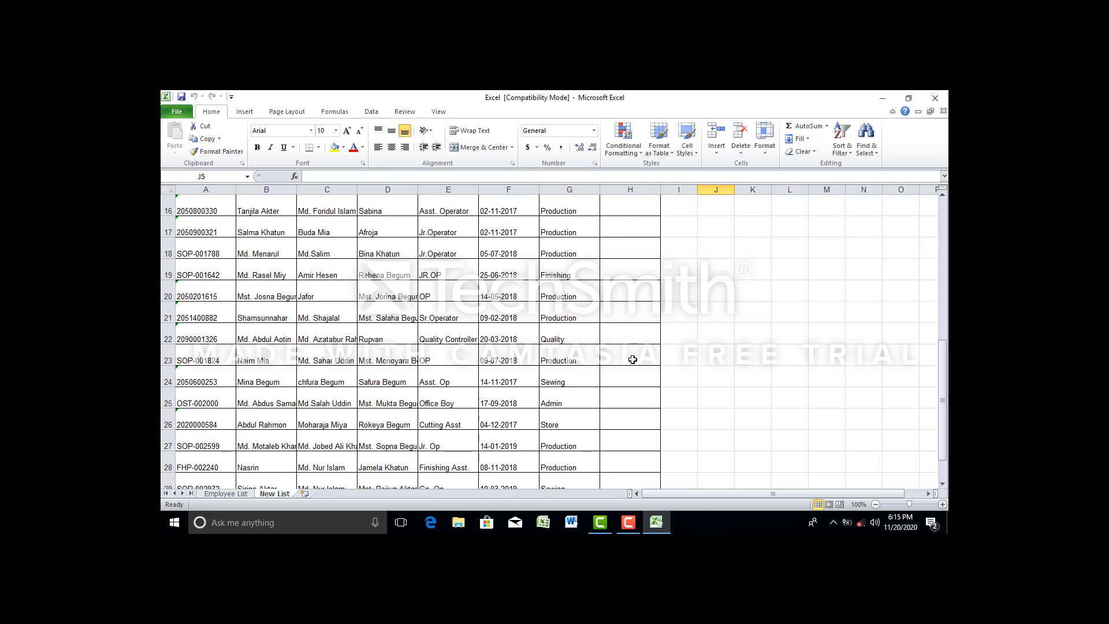
pyautogui.scroll(7, 462, 352)
pyautogui.scroll(3, 427, 335)
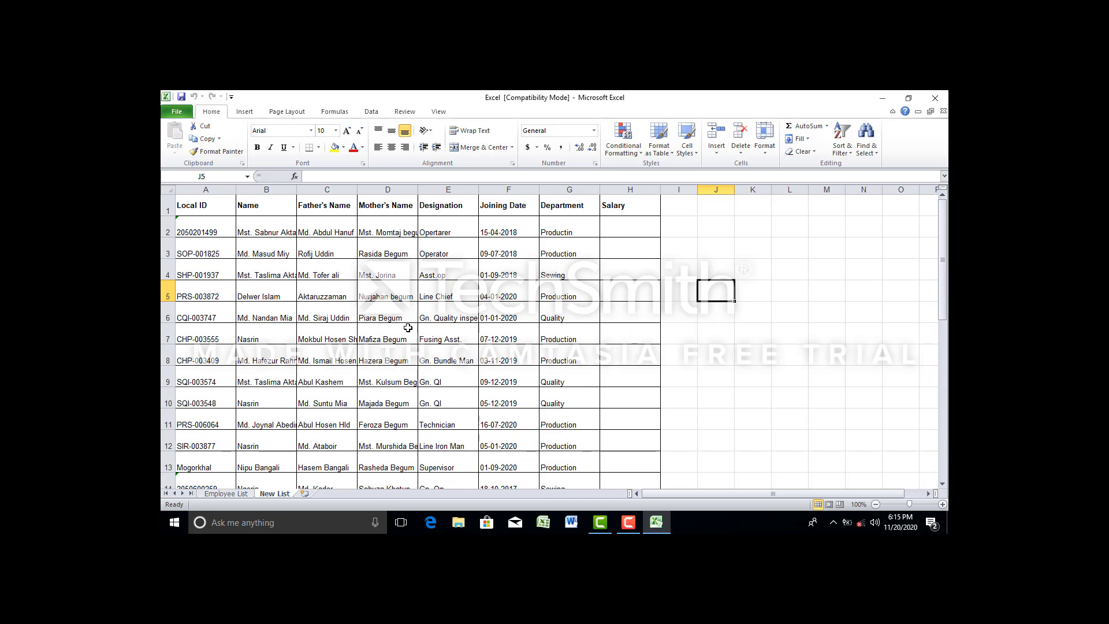
pyautogui.scroll(-3, 409, 321)
pyautogui.scroll(3, 278, 338)
pyautogui.scroll(-1, 279, 338)
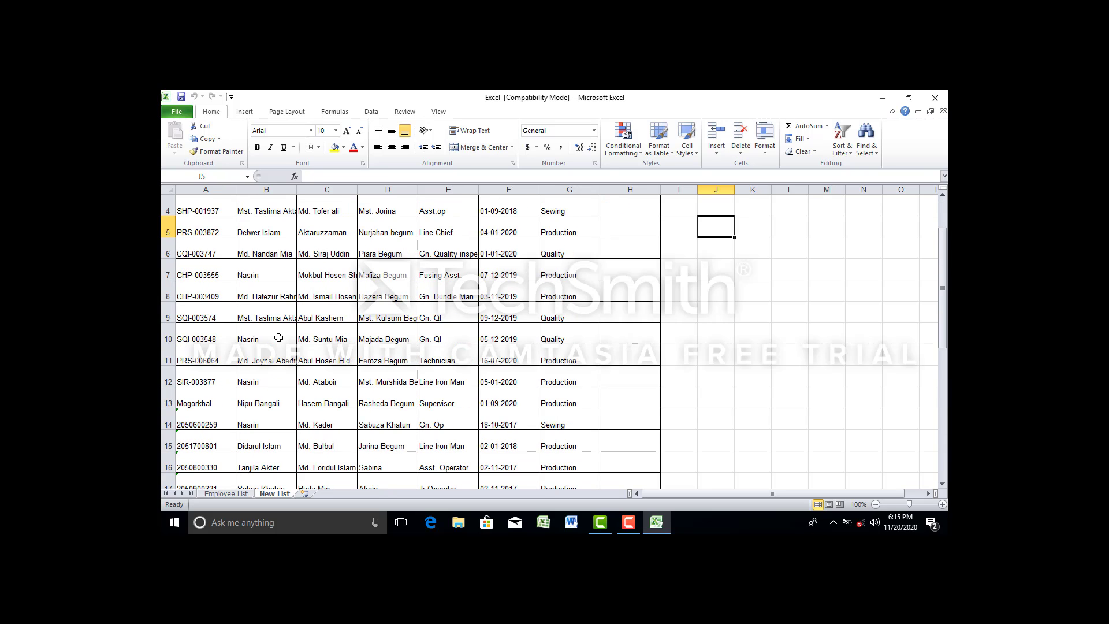
pyautogui.scroll(1, 284, 330)
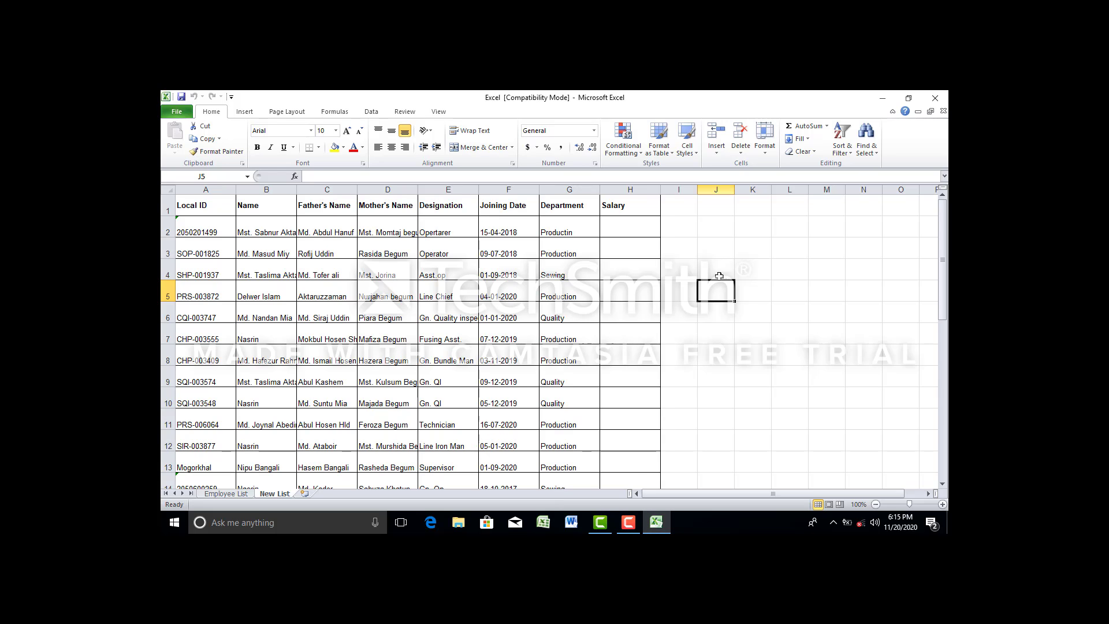
# Create a new text document on the desktop and write vlookup in it with Notepad
pyautogui.click(883, 98)
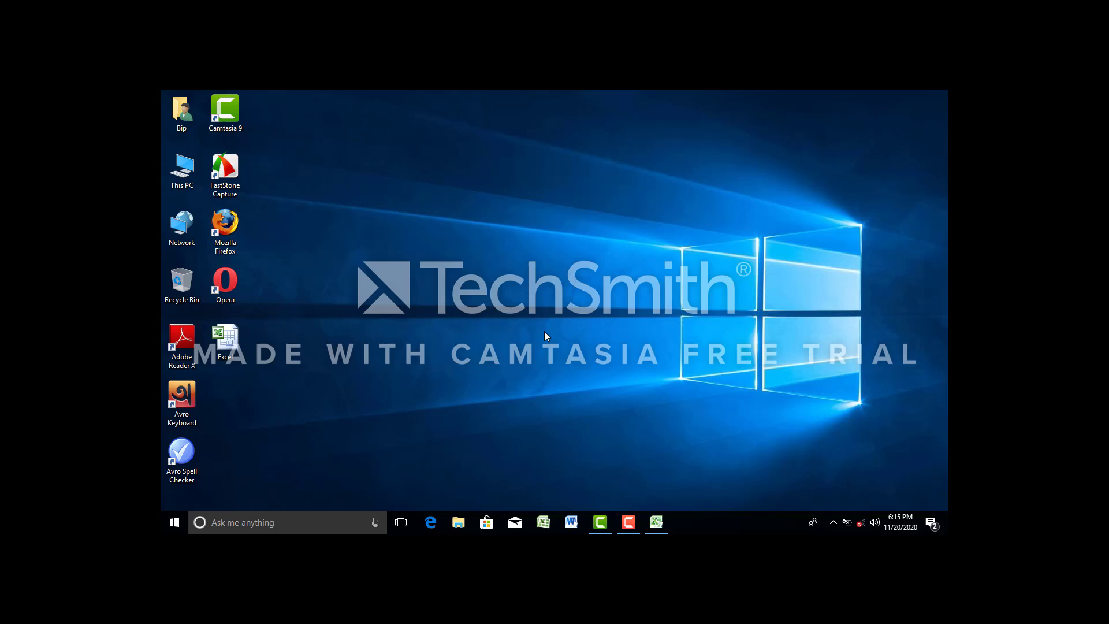
pyautogui.rightClick(519, 259)
pyautogui.moveTo(580, 377)
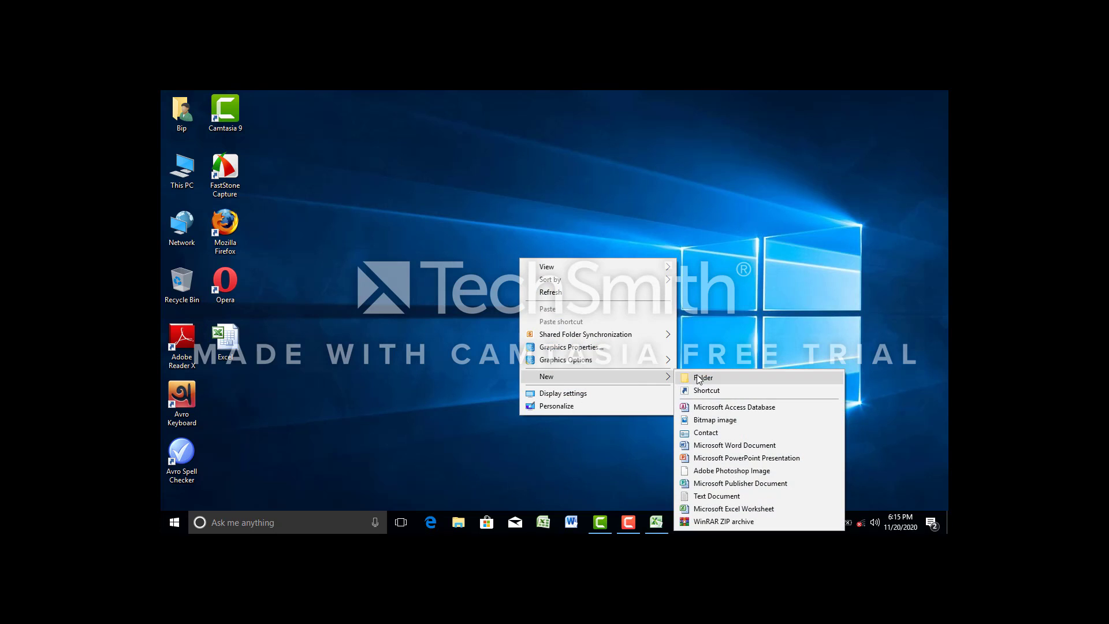
pyautogui.click(716, 496)
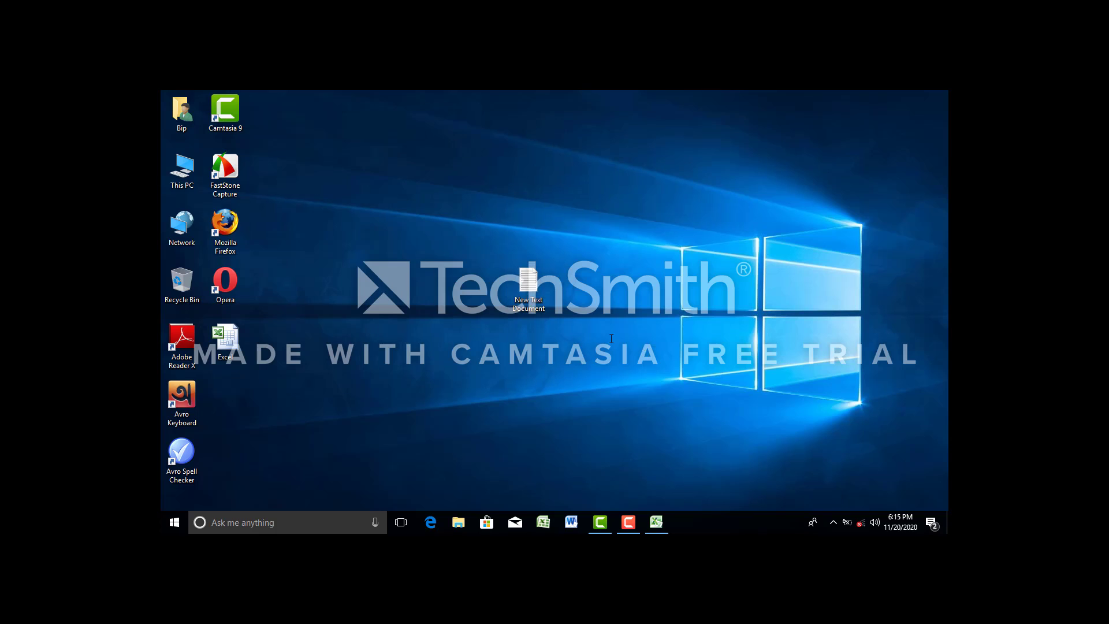
pyautogui.doubleClick(527, 283)
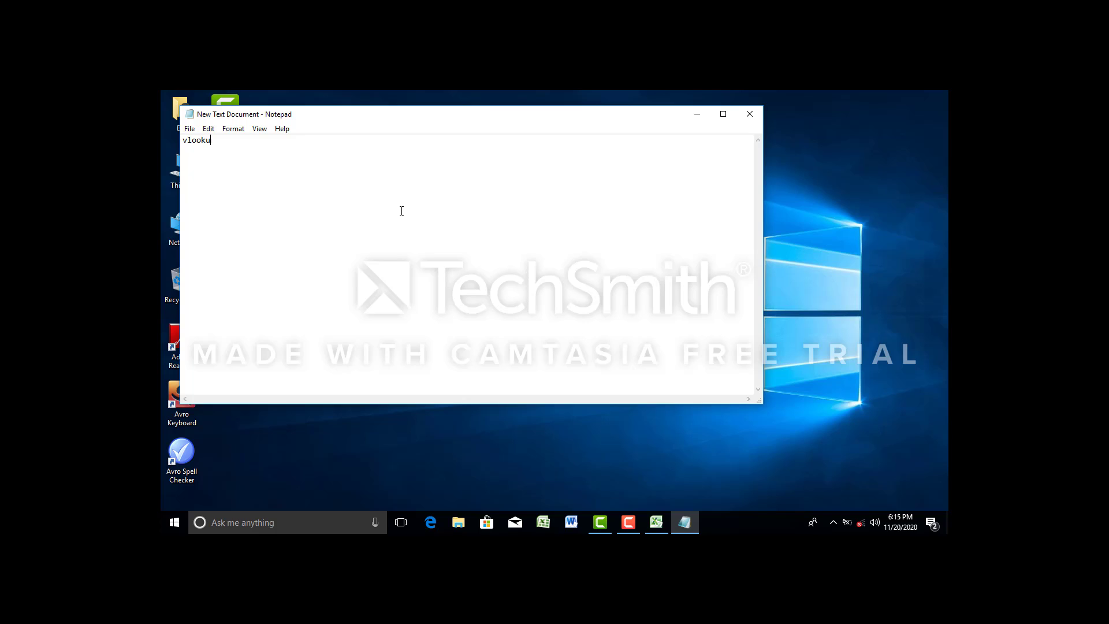
# Set the Notepad font size to 22 and move the window clear of the desktop icons
pyautogui.hotkey('ctrl', 'a')
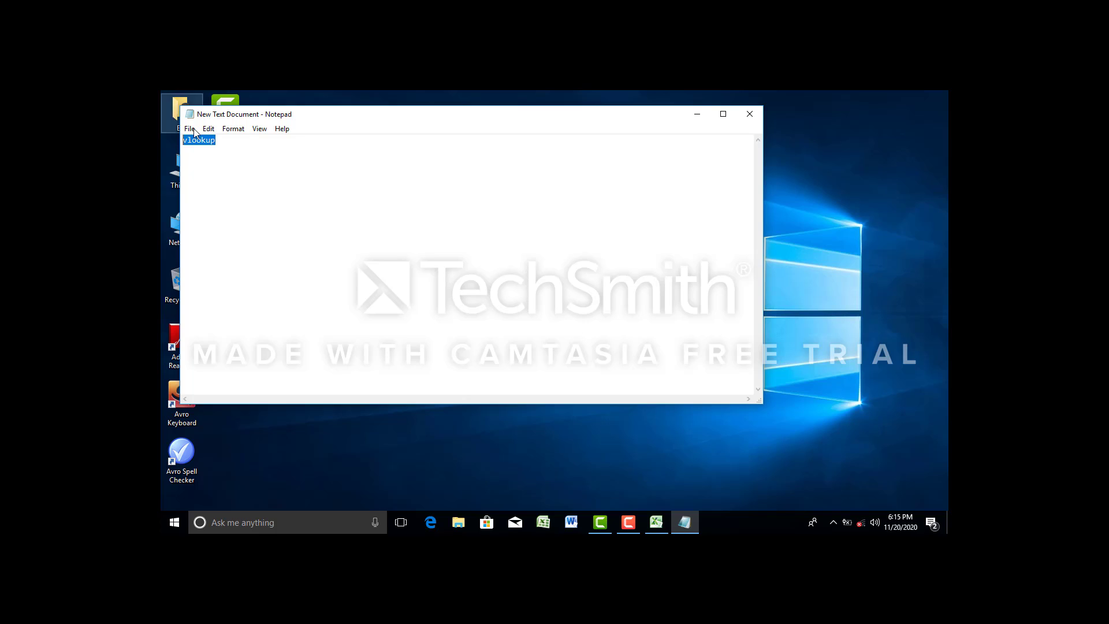
pyautogui.click(236, 132)
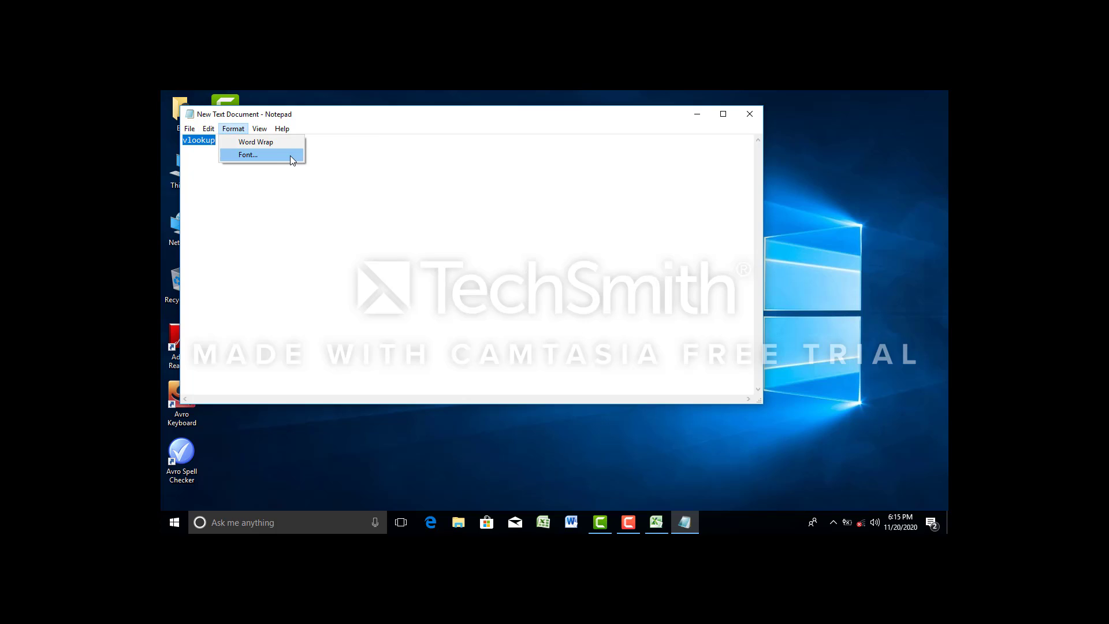
pyautogui.click(255, 154)
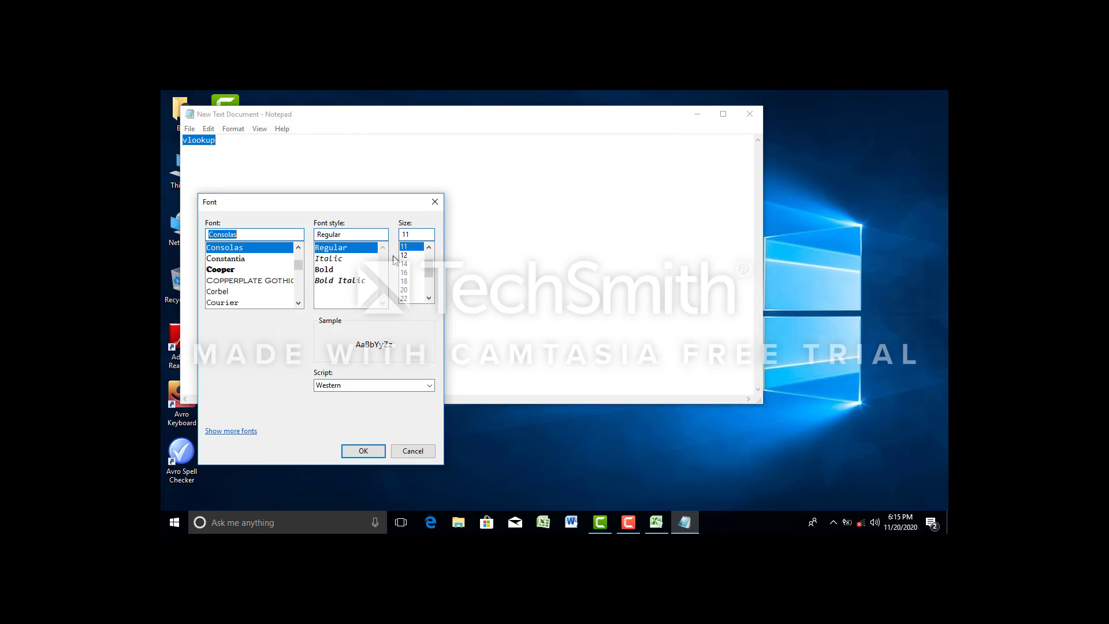
pyautogui.click(404, 298)
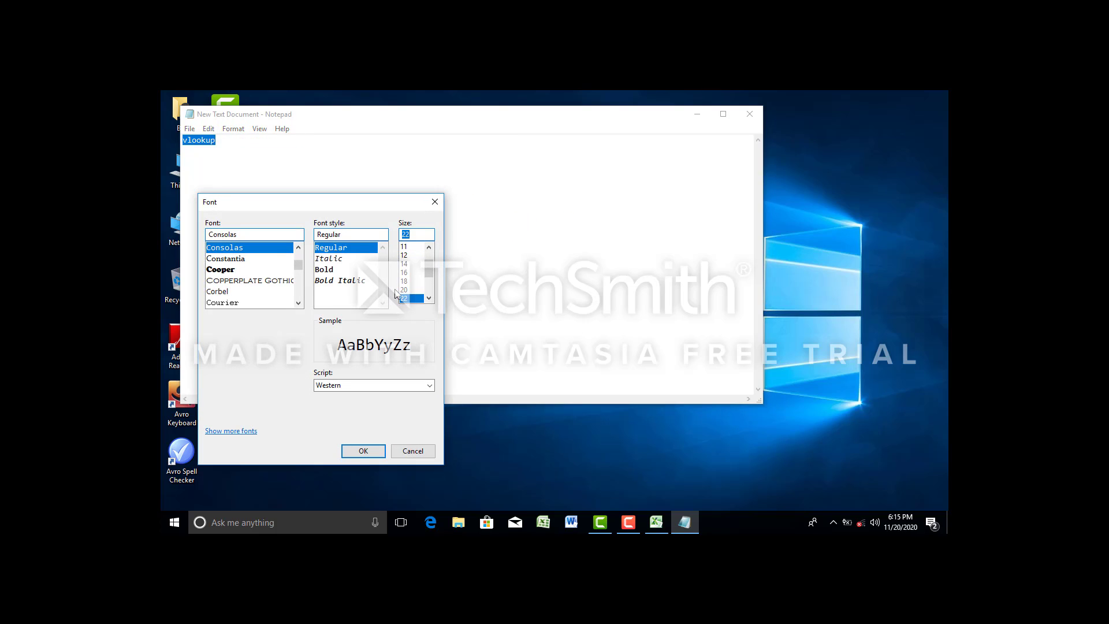
pyautogui.click(364, 451)
pyautogui.moveTo(410, 119); pyautogui.dragTo(574, 185)
pyautogui.click(481, 244)
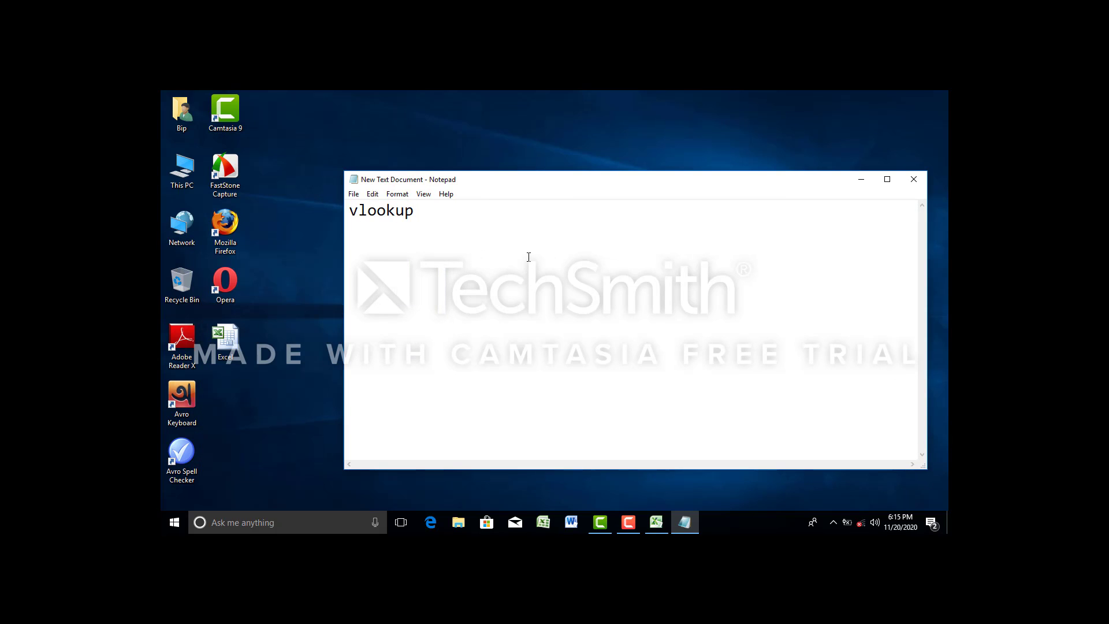
# Insert an equals sign before the word in the note so it reads =vlookup
pyautogui.press('Home')
pyautogui.write('=')
pyautogui.hotkey('ctrl', 'a')
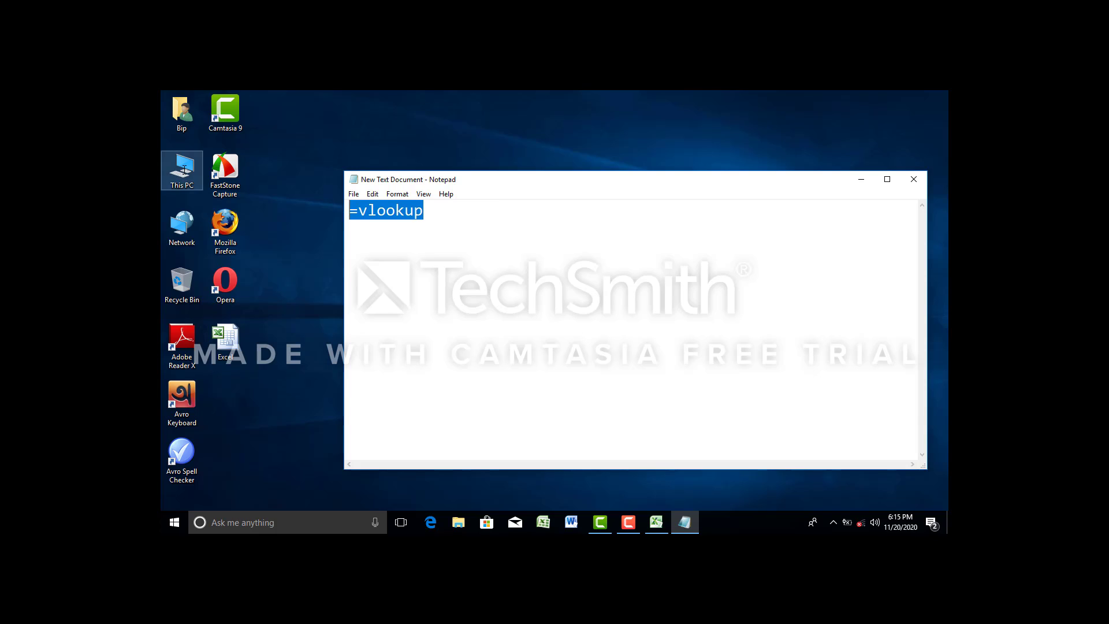
pyautogui.click(449, 208)
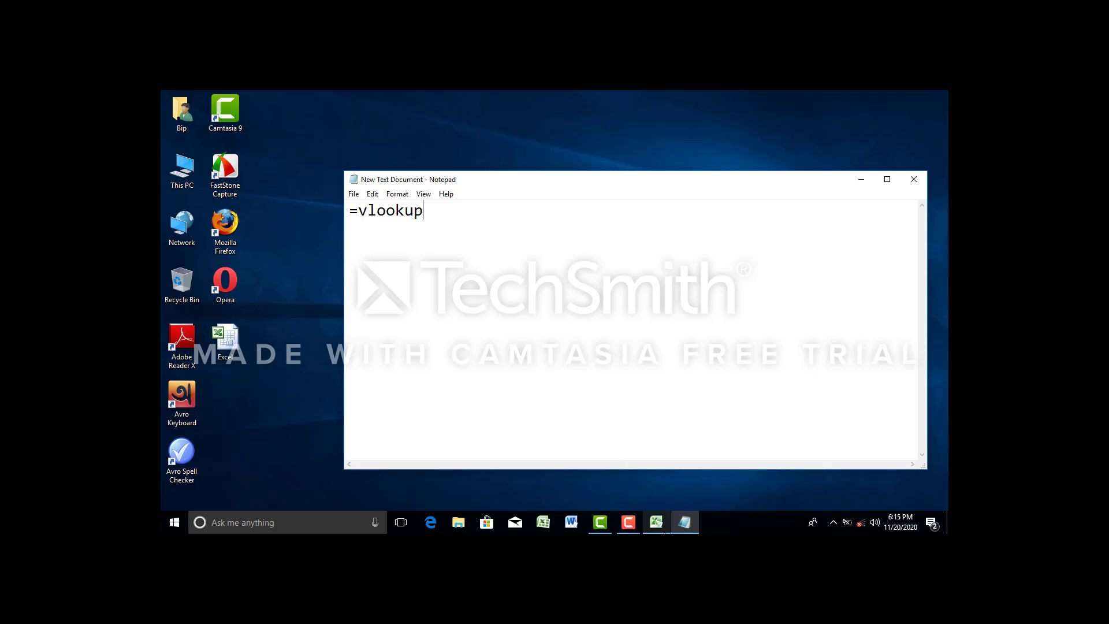
# Switch back to Excel and look through the salaries on the Employee List sheet
pyautogui.click(657, 522)
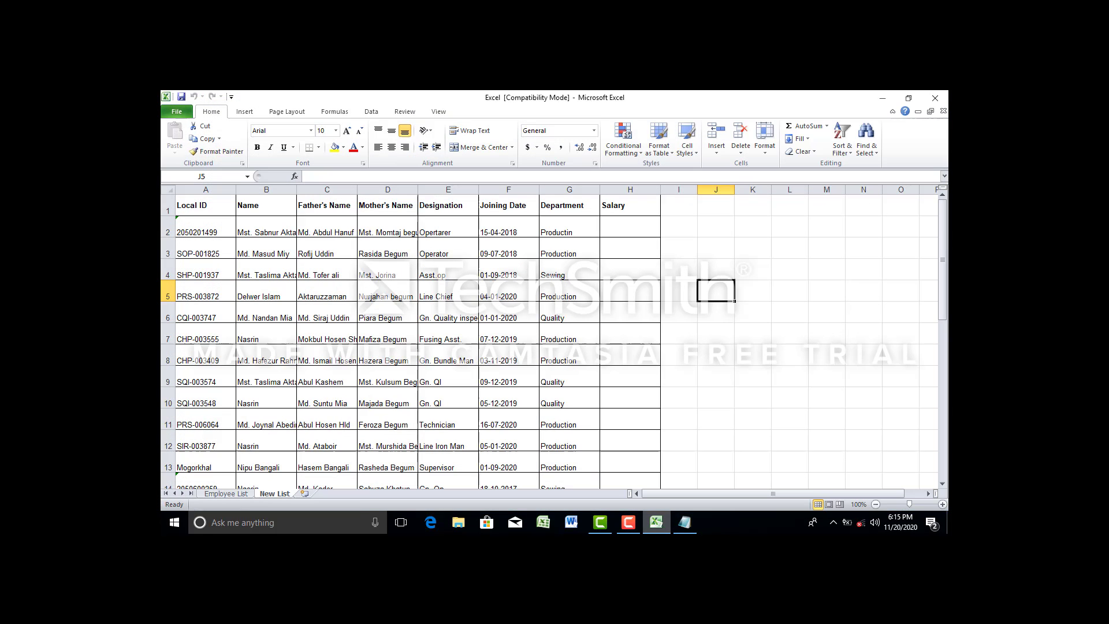
pyautogui.click(242, 495)
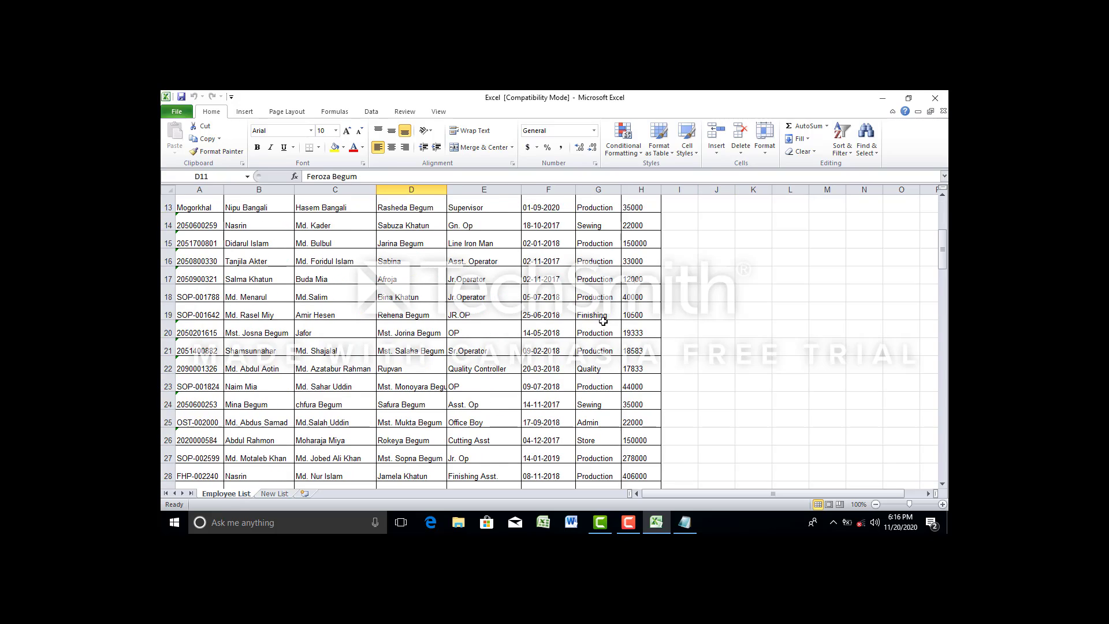
pyautogui.scroll(-13, 605, 334)
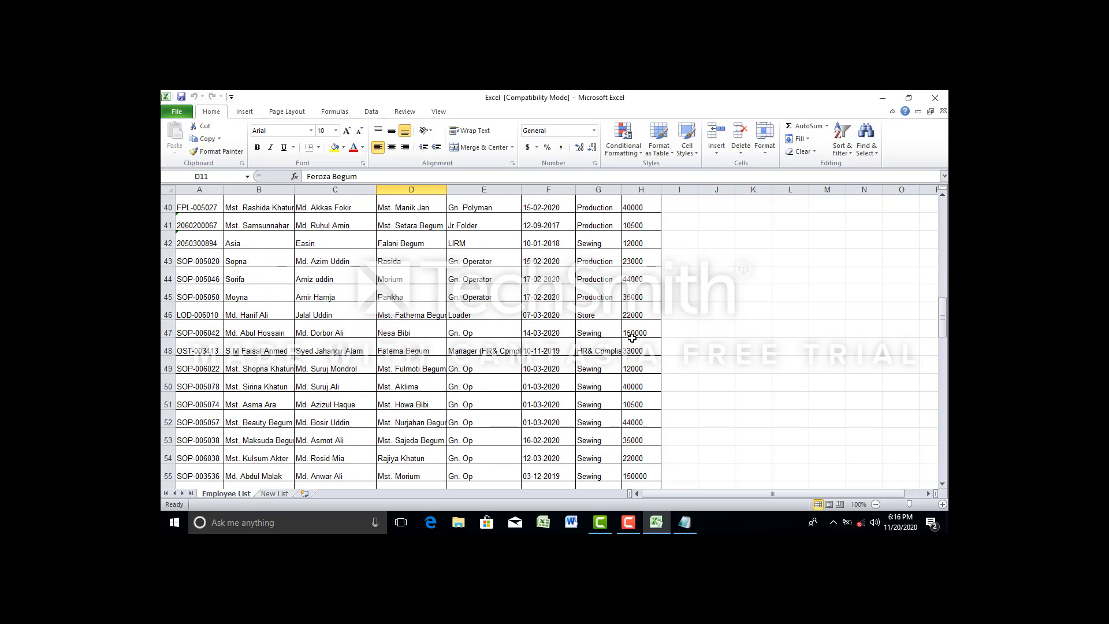
pyautogui.scroll(-5, 639, 338)
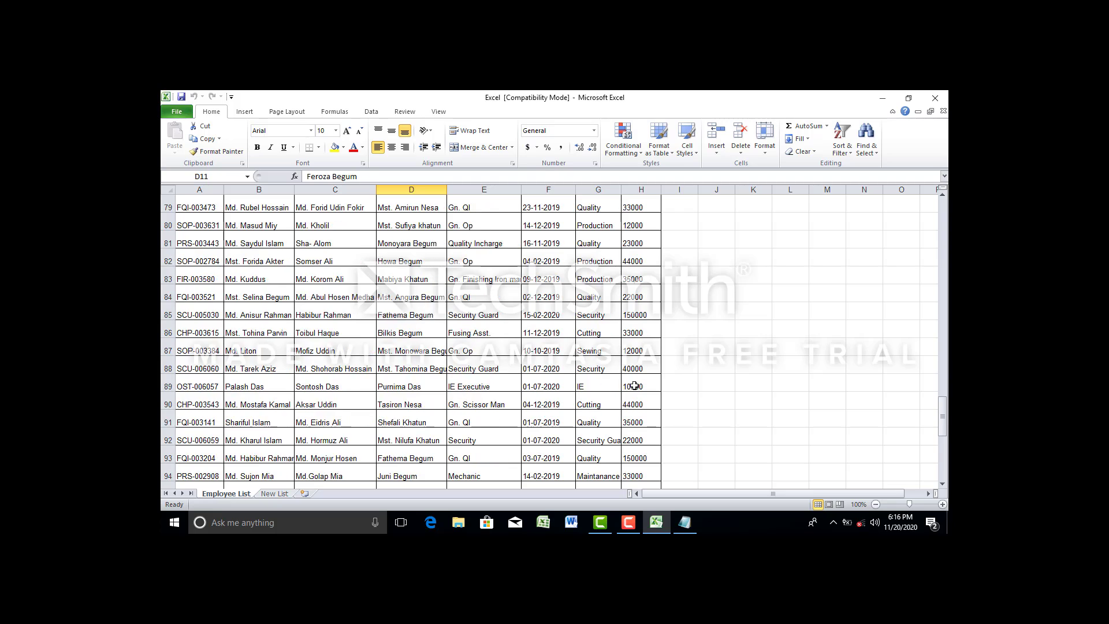
pyautogui.scroll(17, 559, 398)
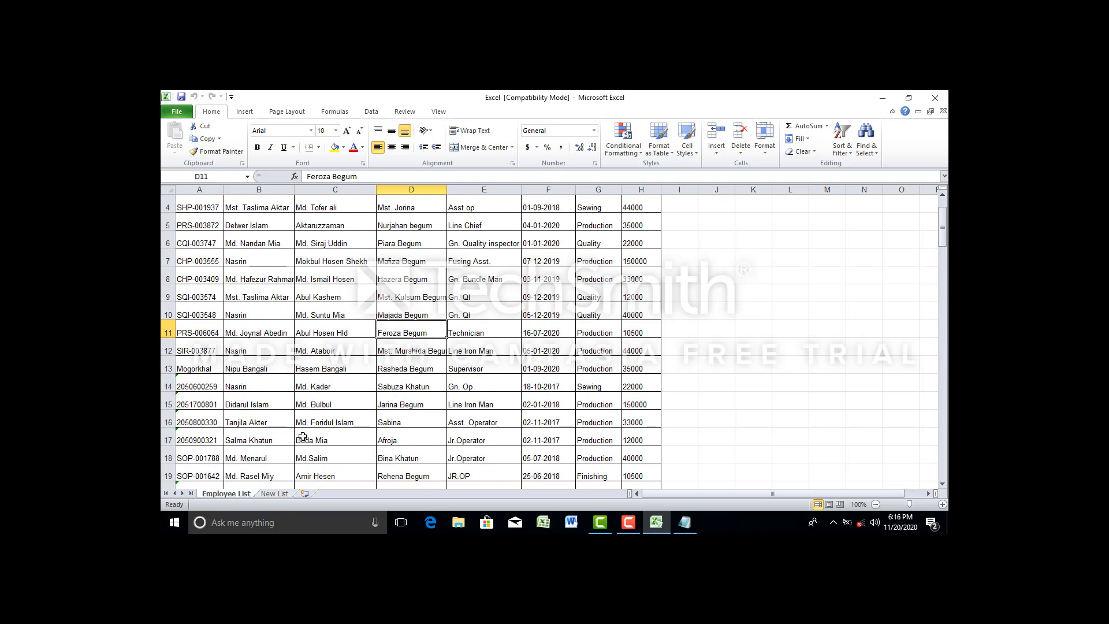
# Examine the Salary and Local ID columns on the New List sheet and compare them with the Employee List sheet
pyautogui.click(275, 494)
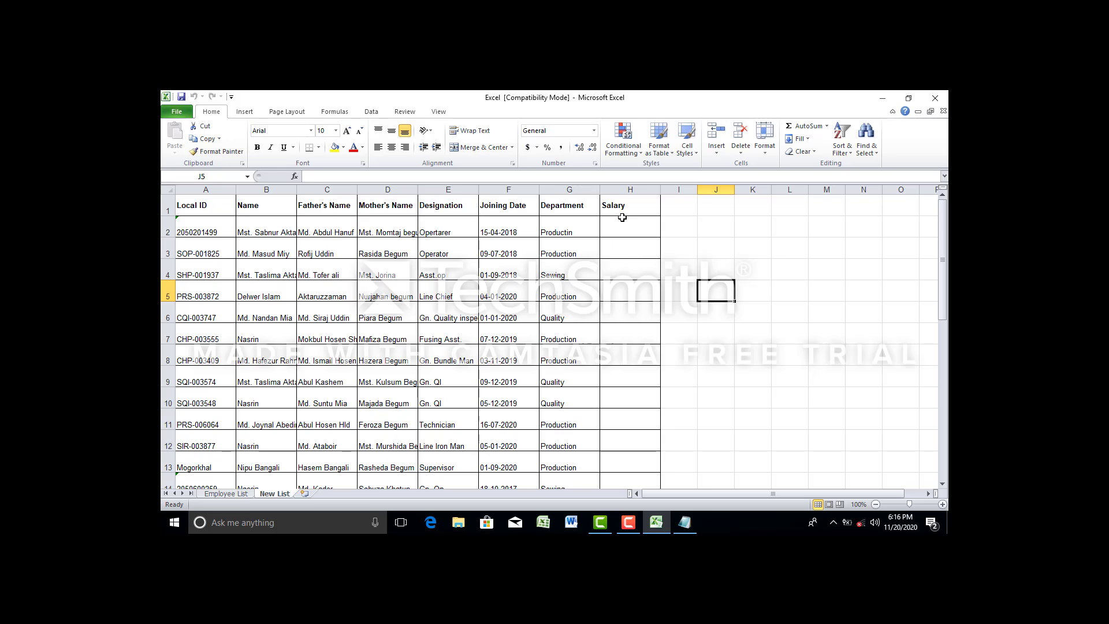
pyautogui.moveTo(622, 217); pyautogui.dragTo(629, 470)
pyautogui.click(433, 339)
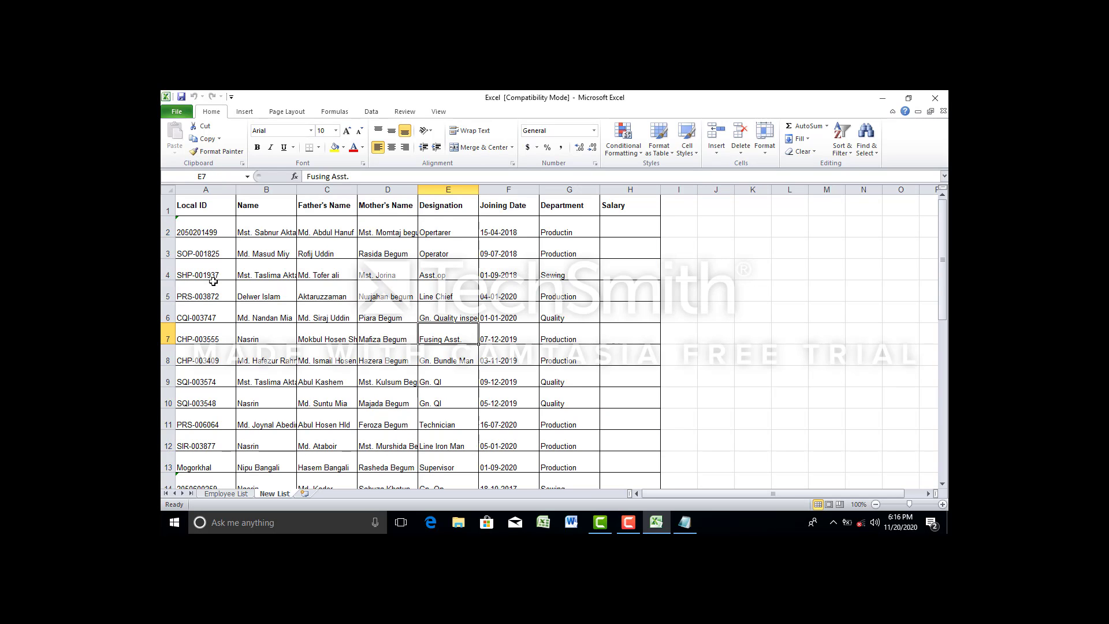
pyautogui.scroll(-7, 213, 281)
pyautogui.scroll(7, 217, 281)
pyautogui.click(217, 187)
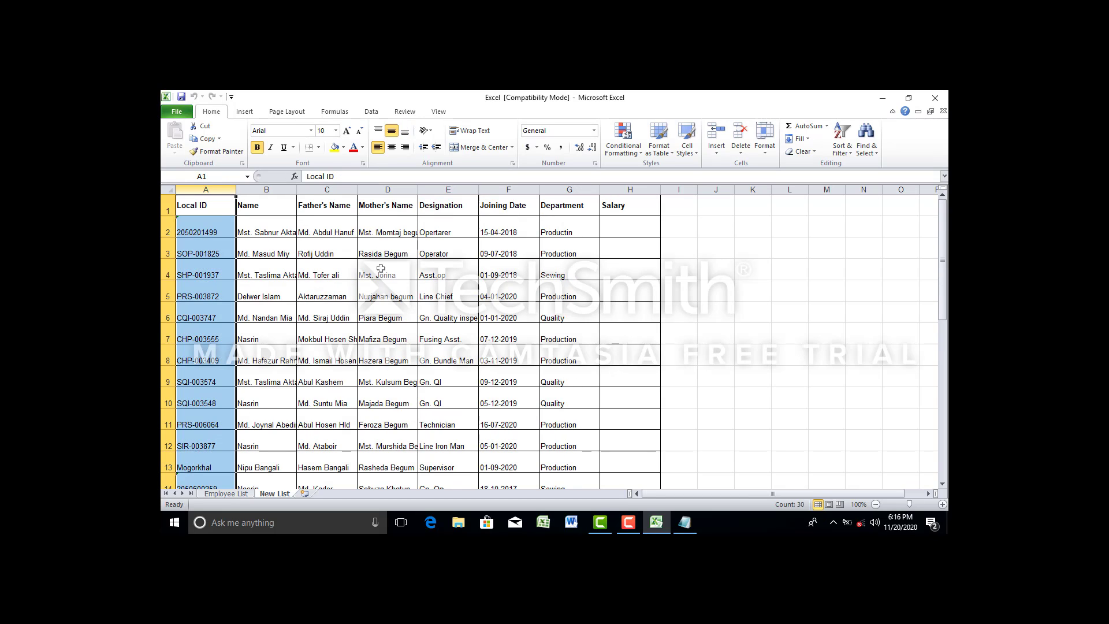
pyautogui.click(246, 495)
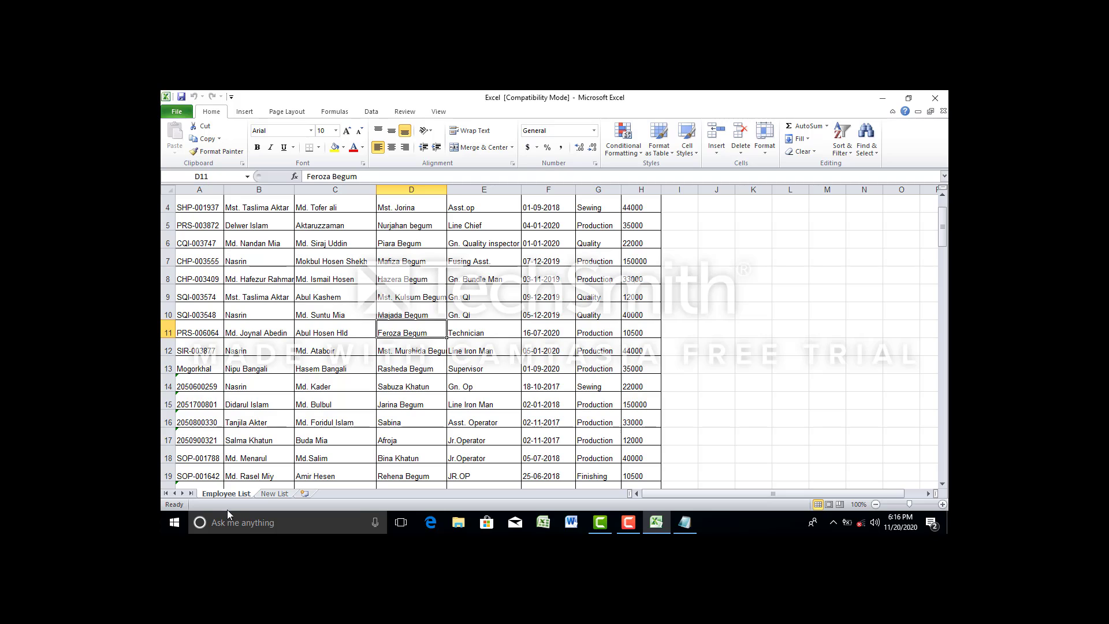
pyautogui.click(274, 494)
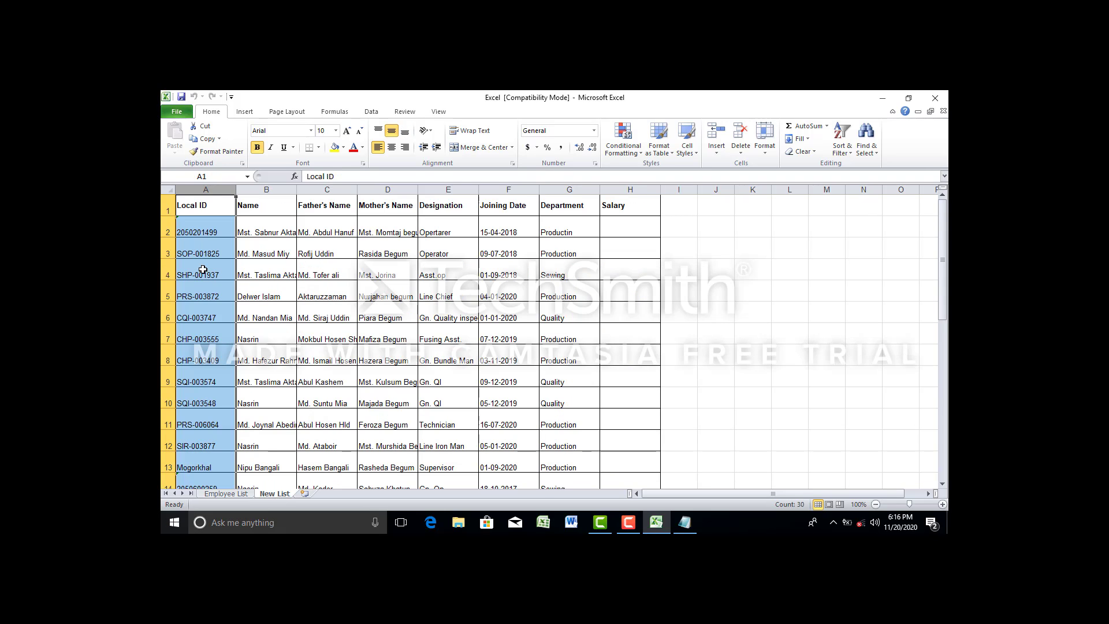
# Begin a VLOOKUP formula in cell H2 of the New List sheet with column A:A as the lookup value
pyautogui.click(725, 266)
pyautogui.click(637, 227)
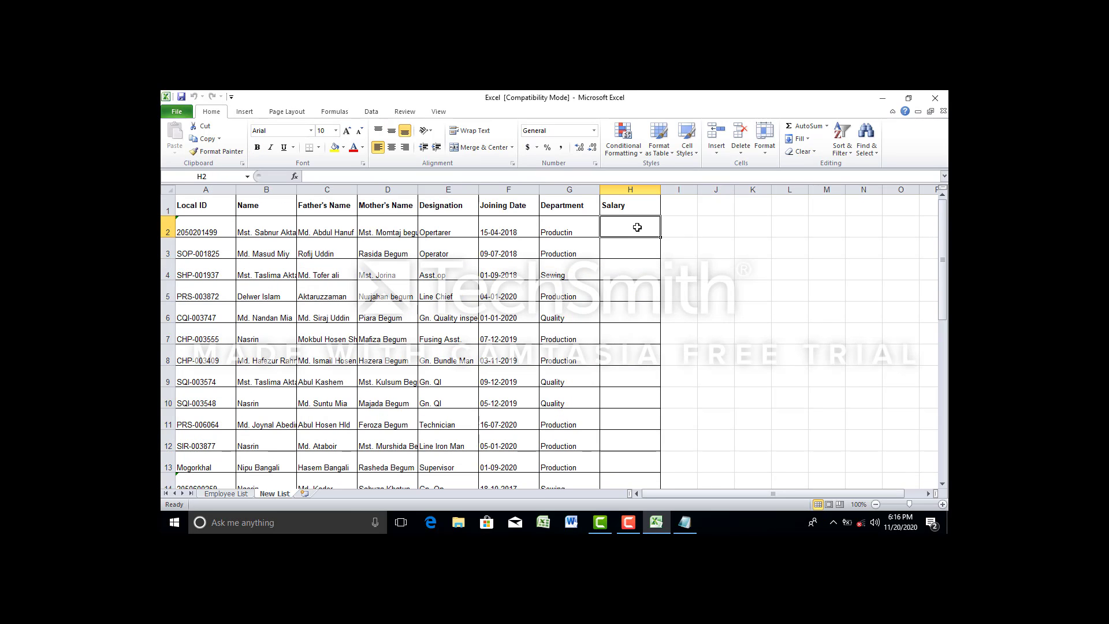
pyautogui.write('=')
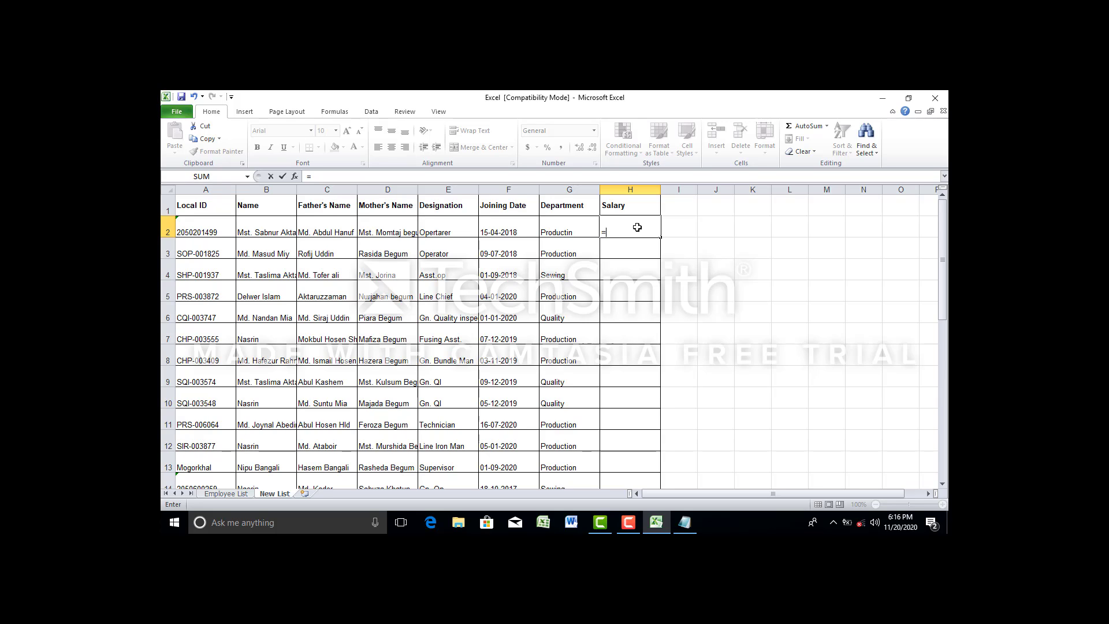
pyautogui.write('vloo')
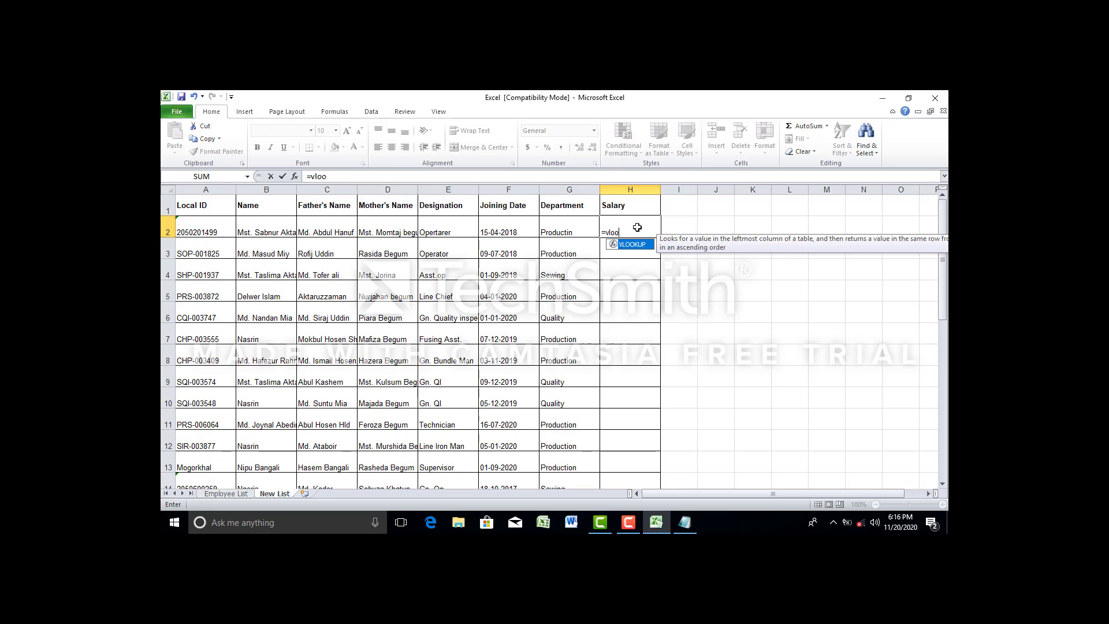
pyautogui.write('kup')
pyautogui.doubleClick(629, 245)
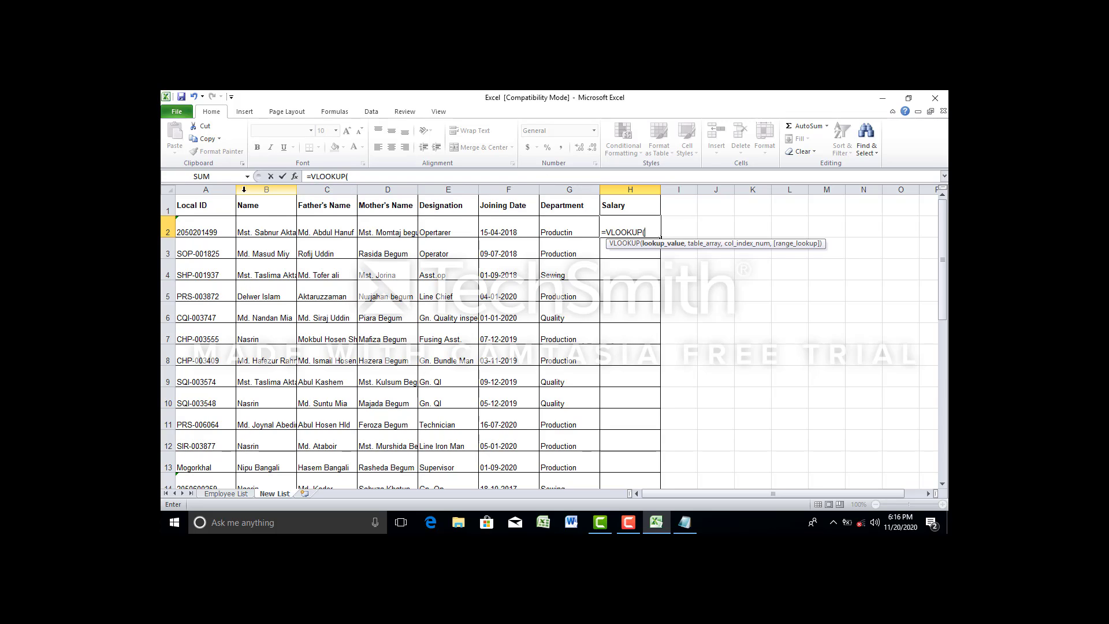
pyautogui.click(203, 186)
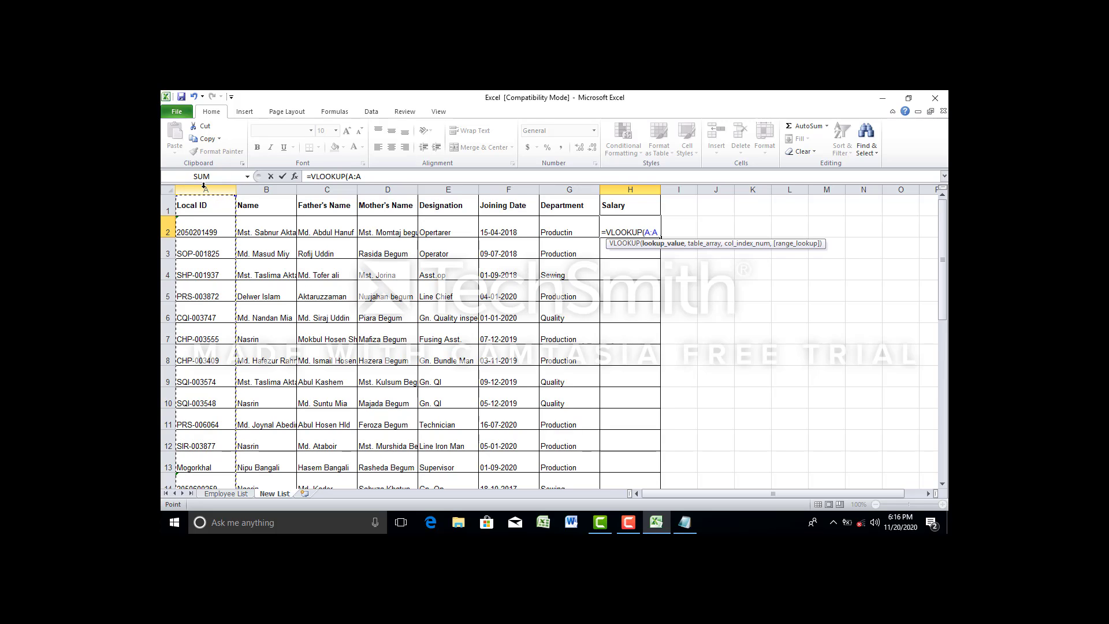
pyautogui.write(',')
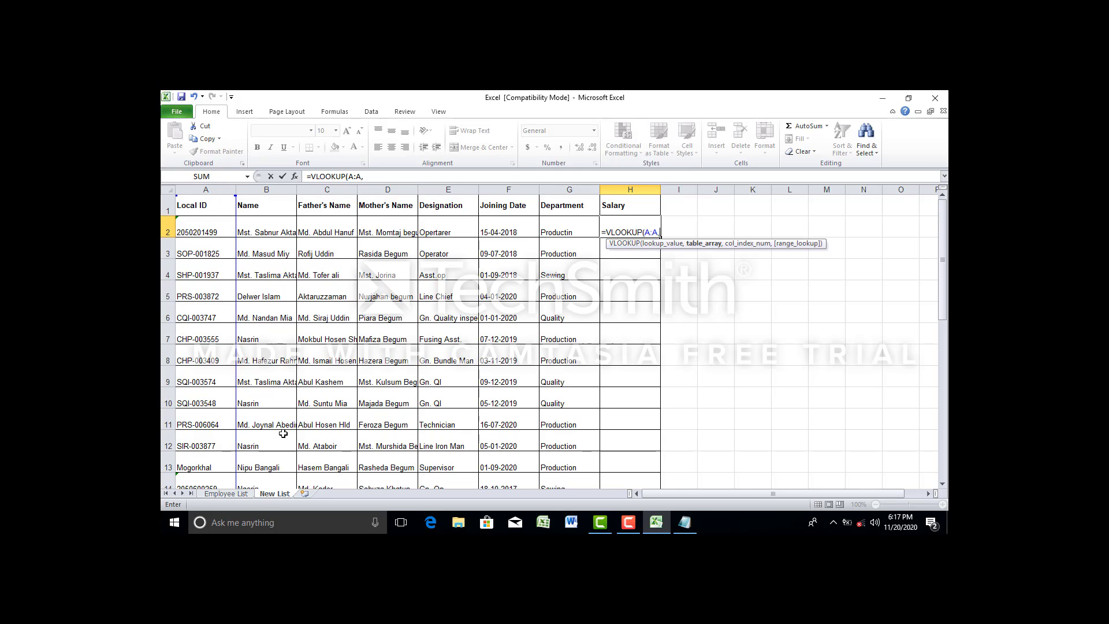
# Set the formula's table array to columns A:H of the Employee List sheet
pyautogui.click(222, 494)
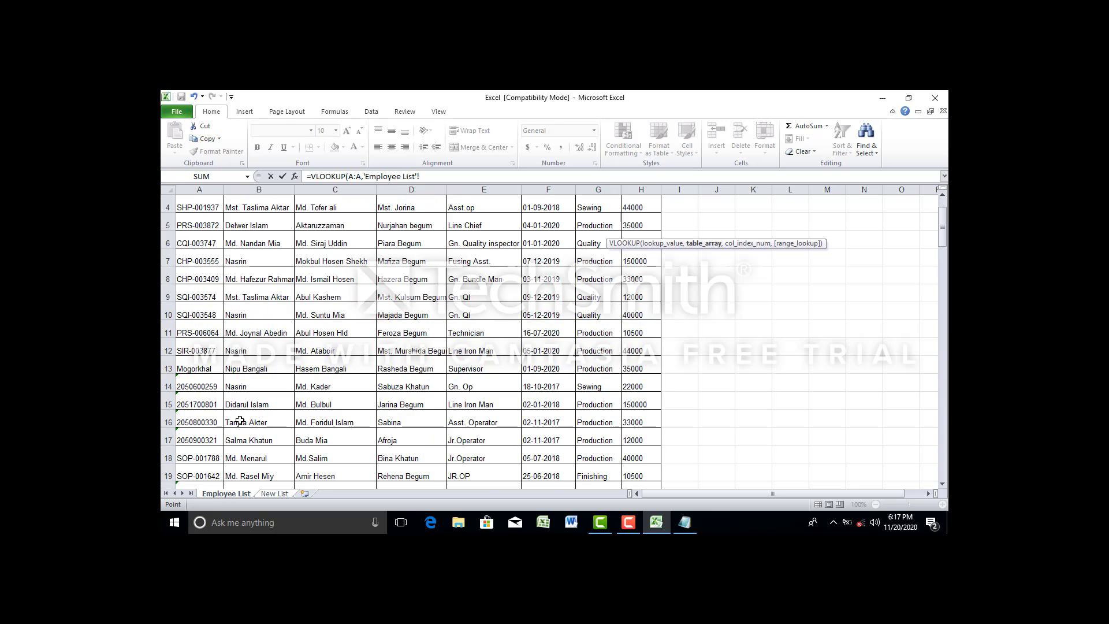
pyautogui.click(201, 189)
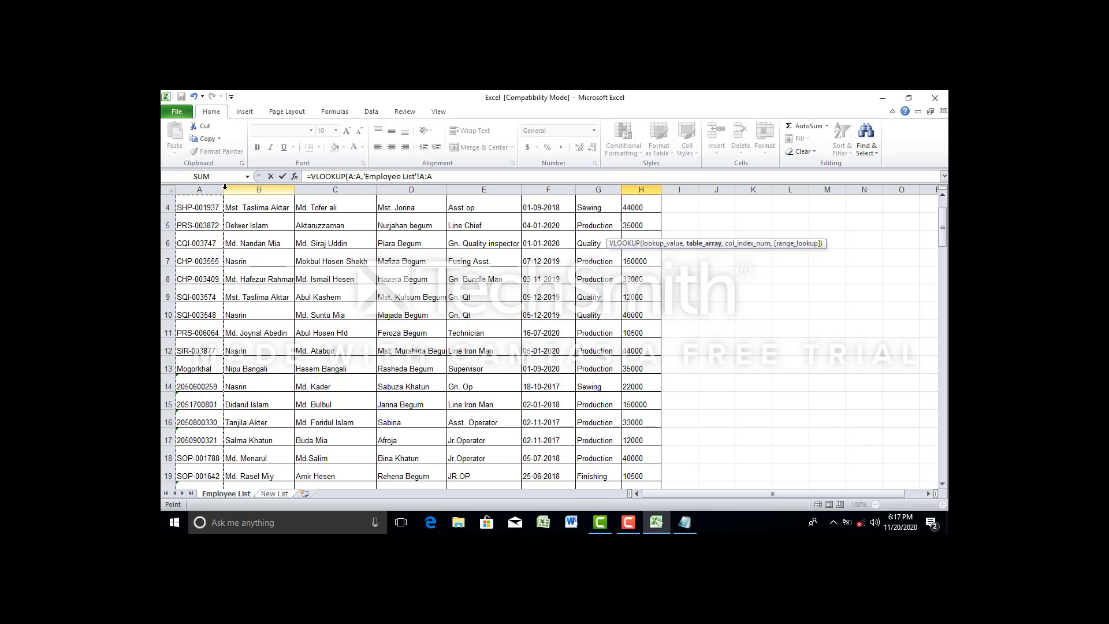
pyautogui.moveTo(218, 191); pyautogui.dragTo(628, 190)
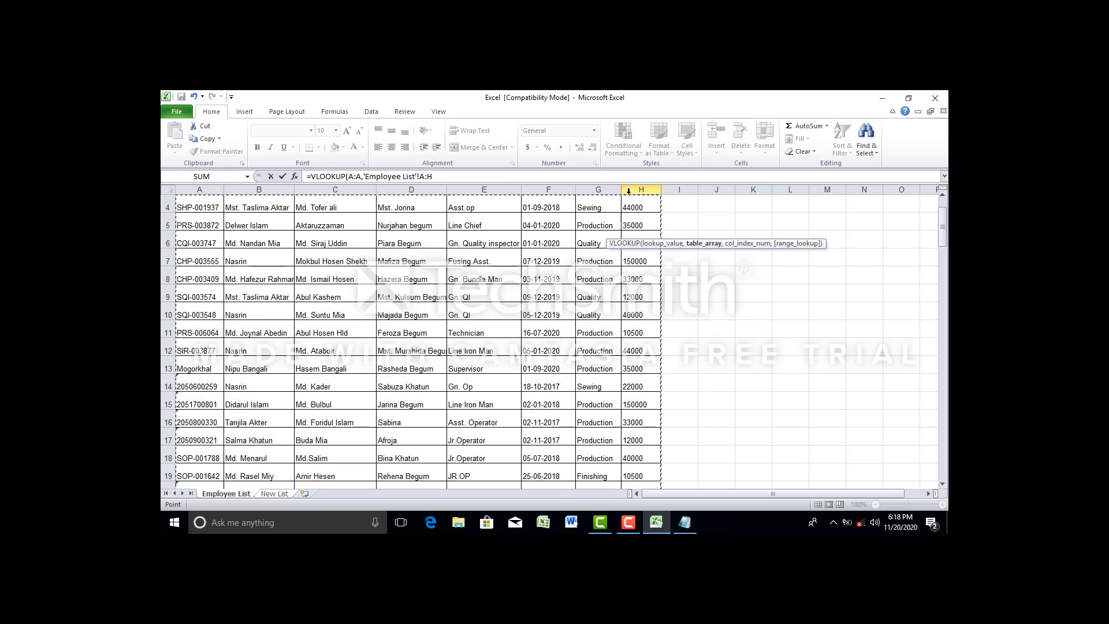
# Complete the VLOOKUP formula in H2 with column index 8 and FALSE for an exact match, and enter it
pyautogui.write(',8')
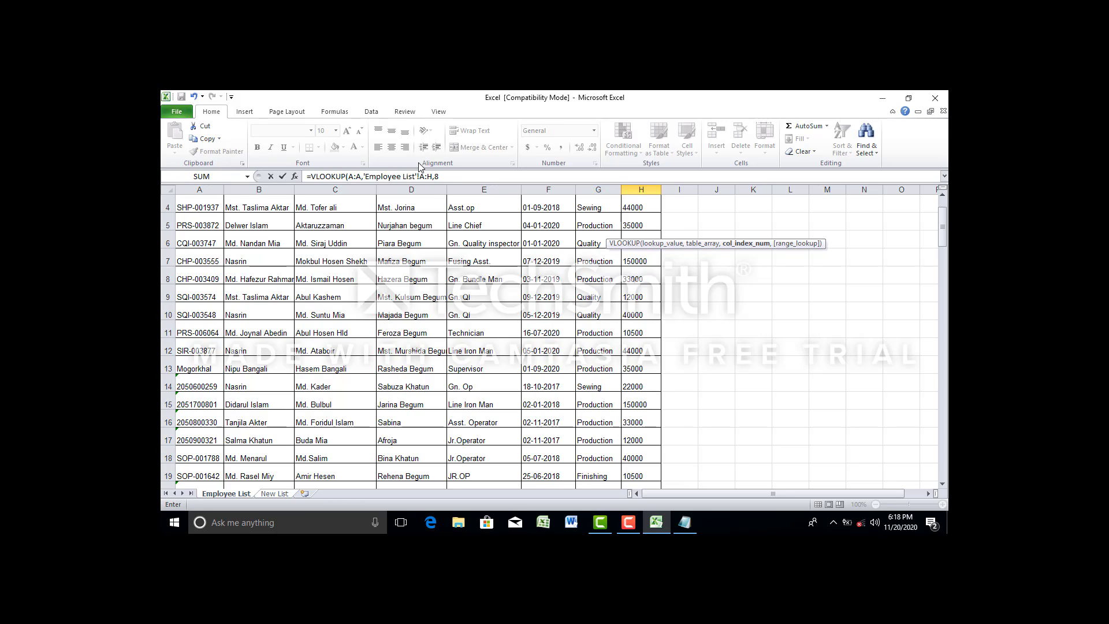
pyautogui.write(',')
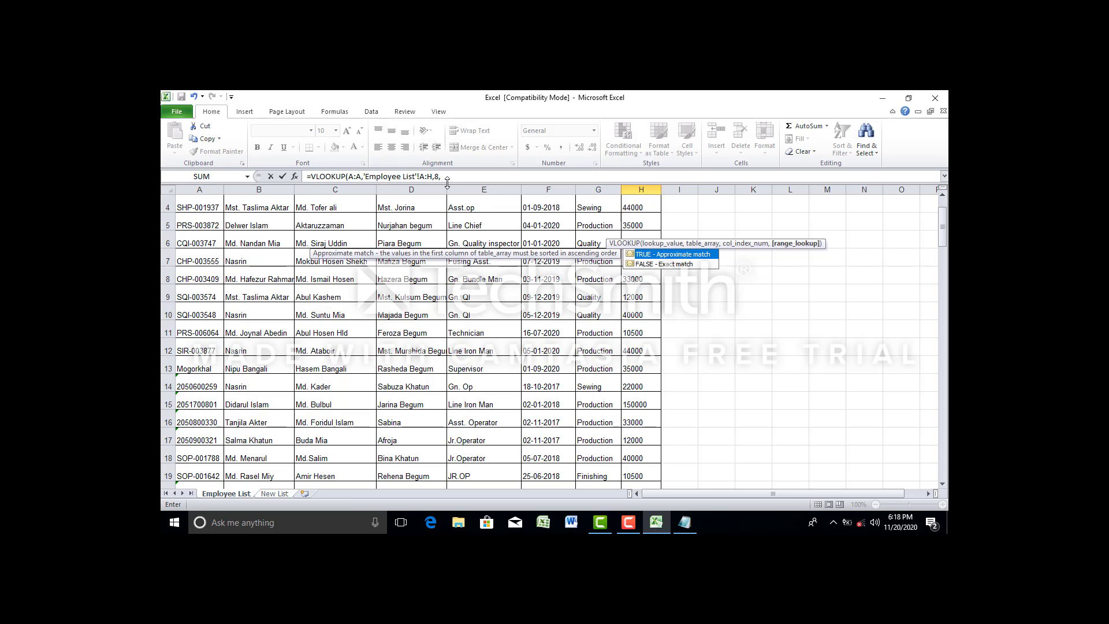
pyautogui.doubleClick(673, 265)
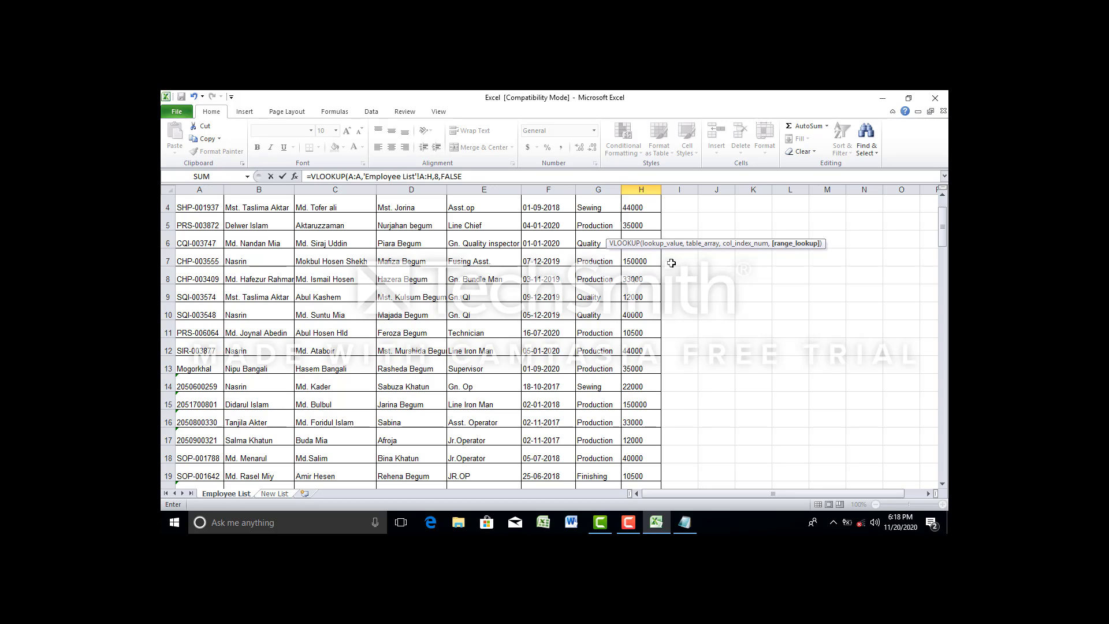
pyautogui.press('Return')
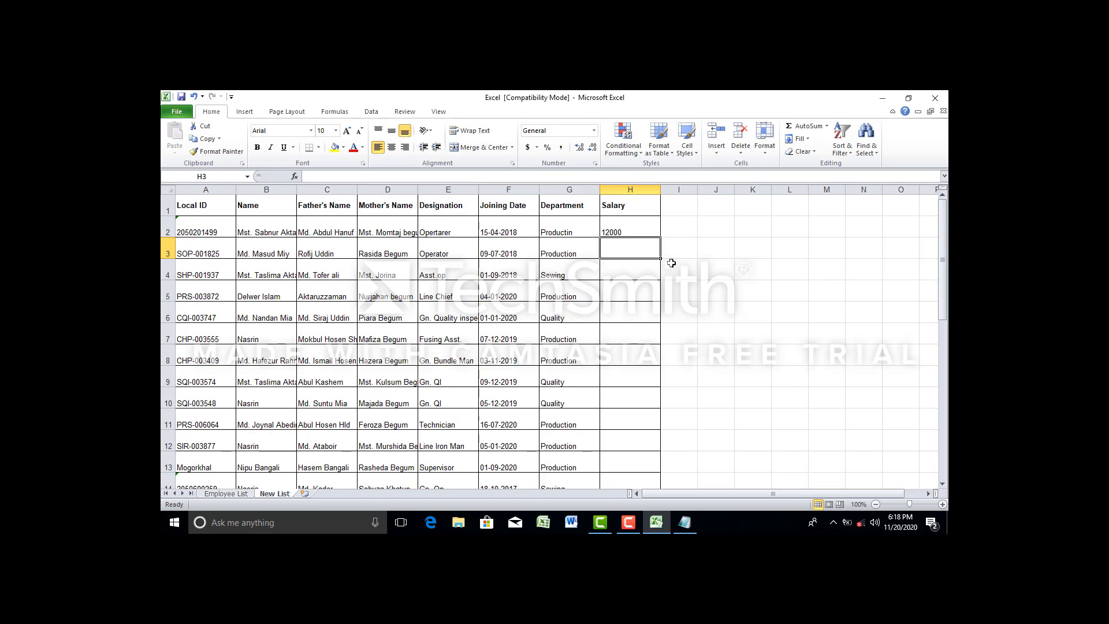
# Check the salary returned in H2 against the first employee's salary on the Employee List sheet, and return to New List
pyautogui.click(640, 228)
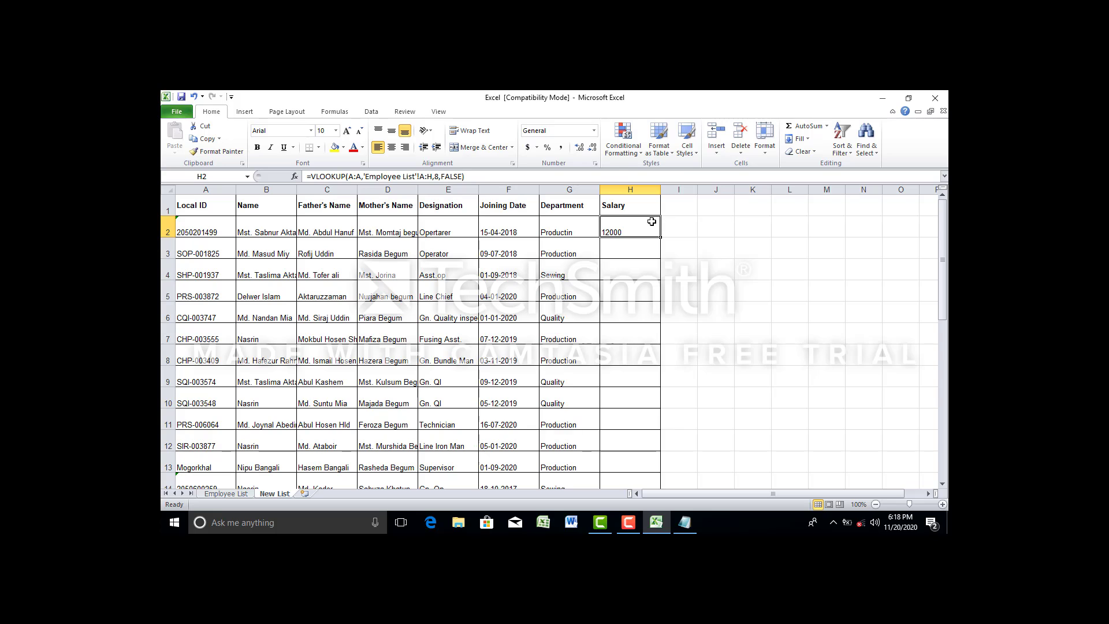
pyautogui.click(244, 495)
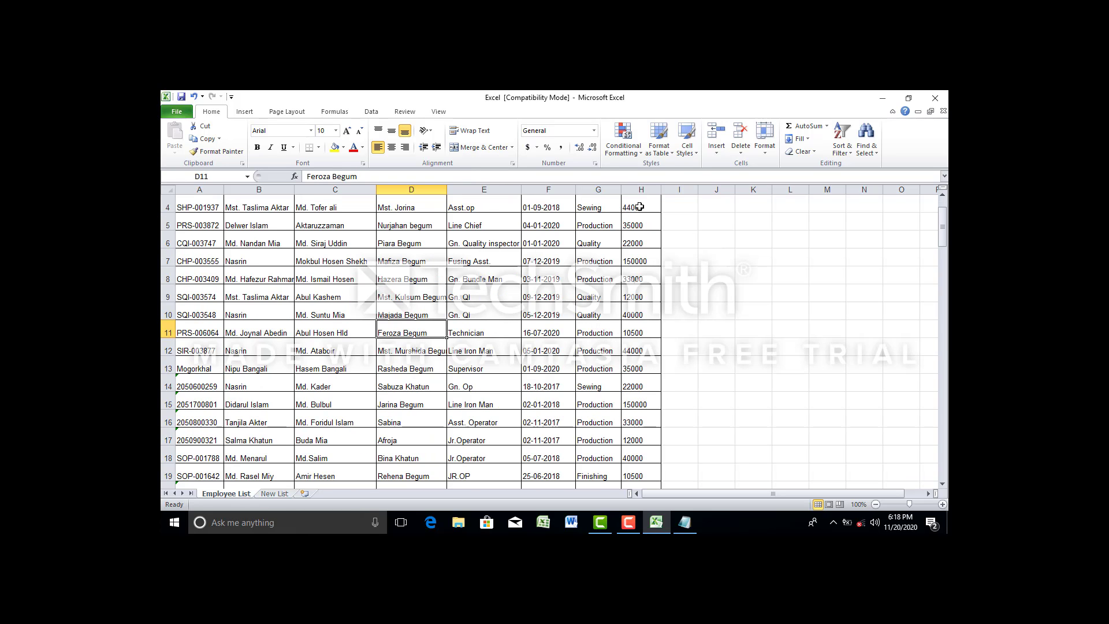
pyautogui.scroll(1, 640, 207)
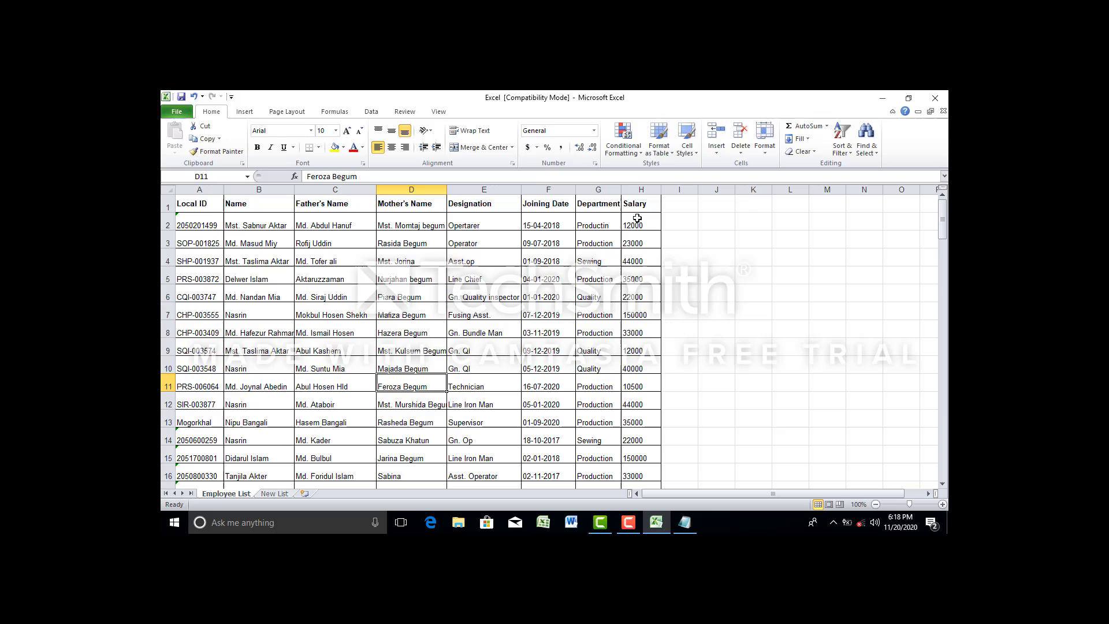
pyautogui.click(288, 493)
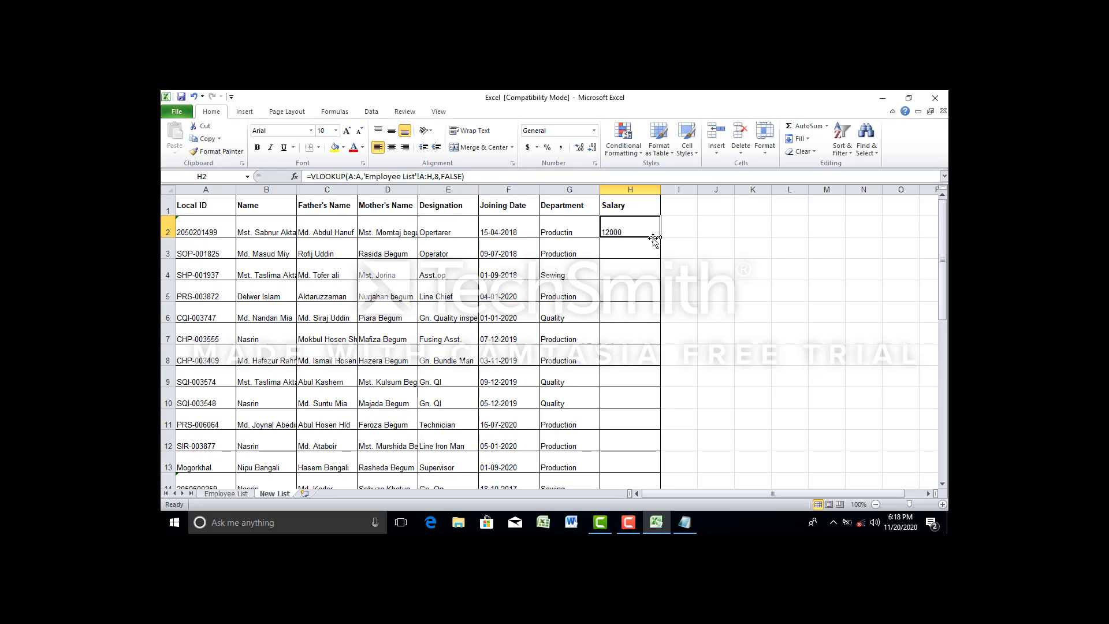
# Fill the VLOOKUP formula from H2 down the Salary column to H30
pyautogui.click(685, 244)
pyautogui.click(646, 227)
pyautogui.click(700, 250)
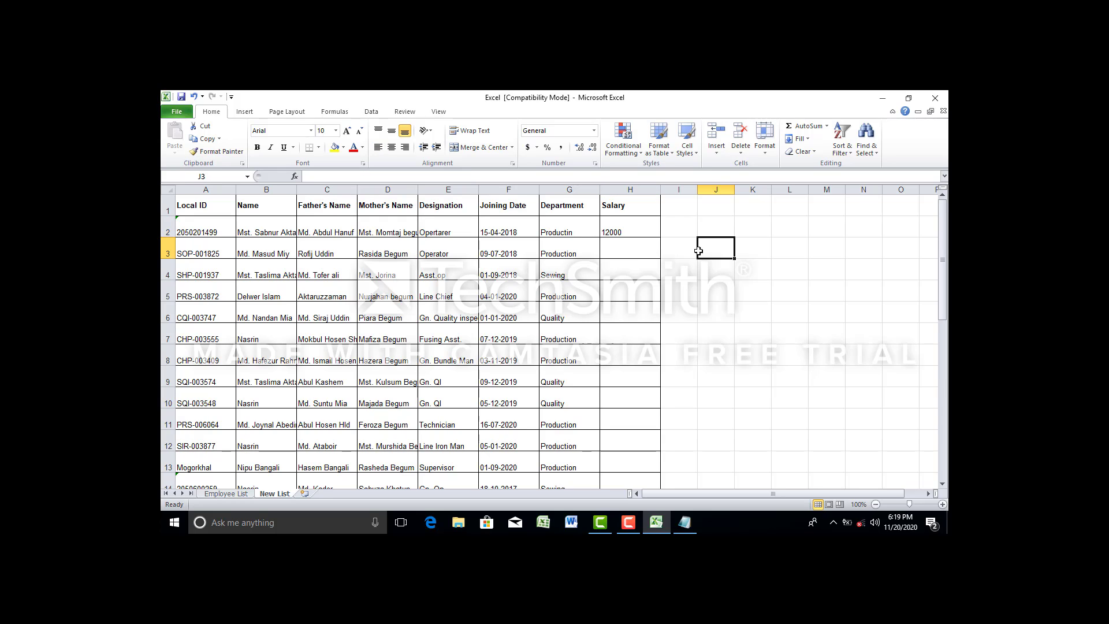
pyautogui.click(658, 234)
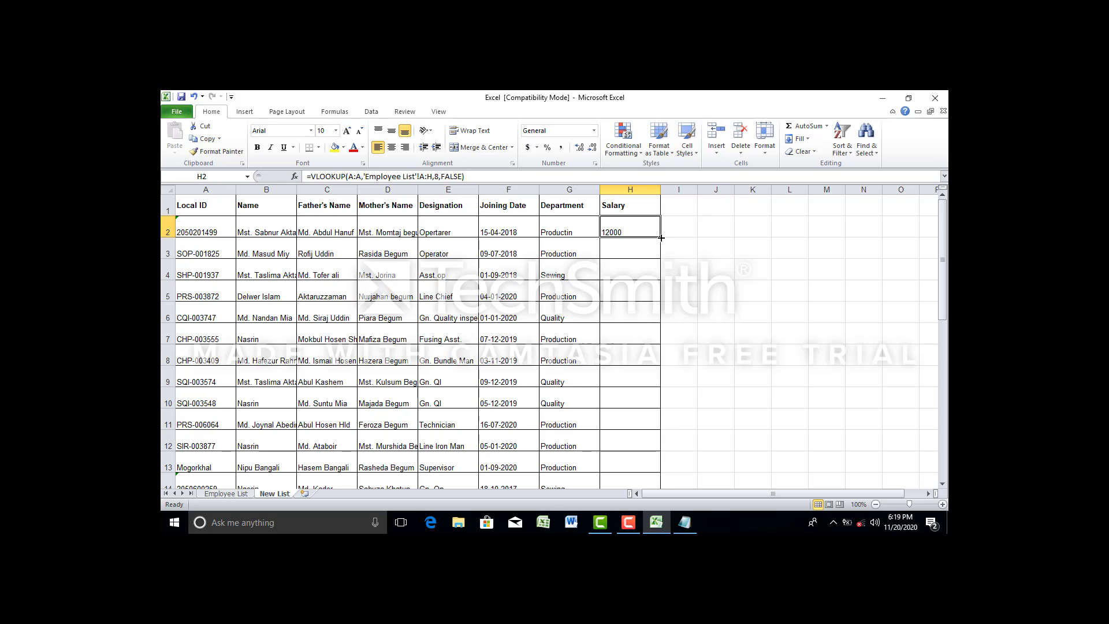
pyautogui.moveTo(661, 237); pyautogui.dragTo(655, 448)
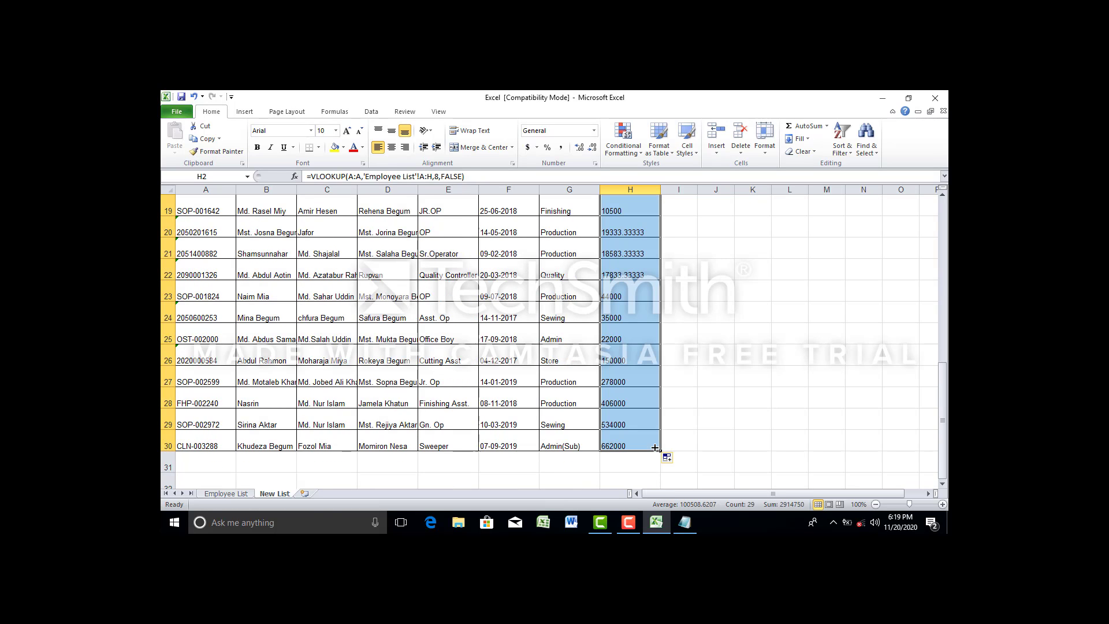
# Remove all decimal places from the salaries in H20:H22
pyautogui.click(726, 268)
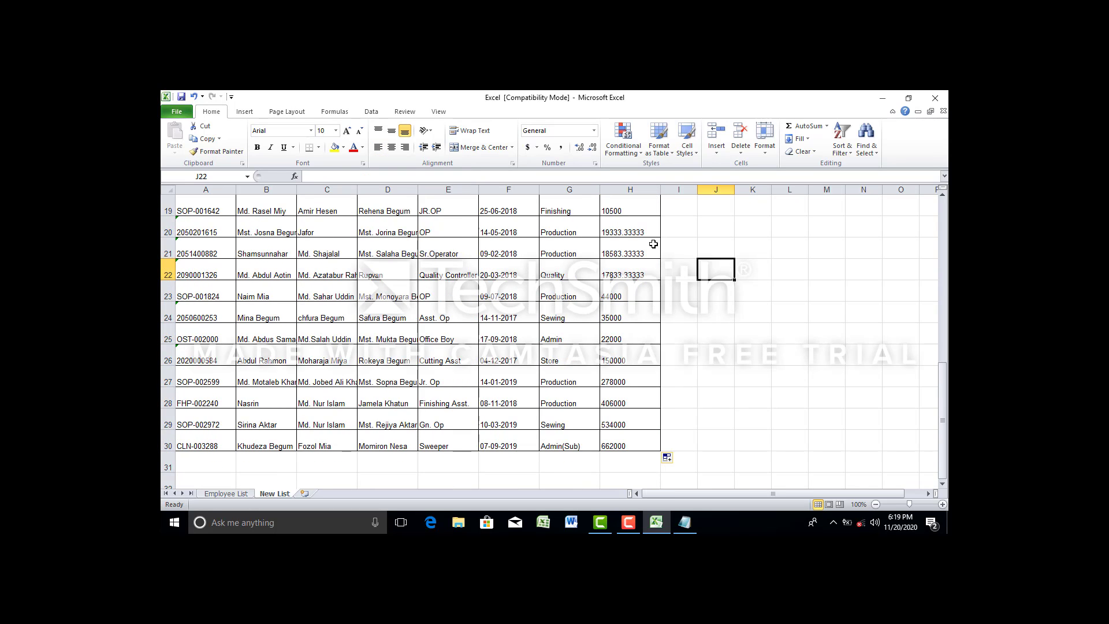
pyautogui.click(636, 227)
pyautogui.keyDown('shift'); pyautogui.click(634, 265); pyautogui.keyUp('shift')
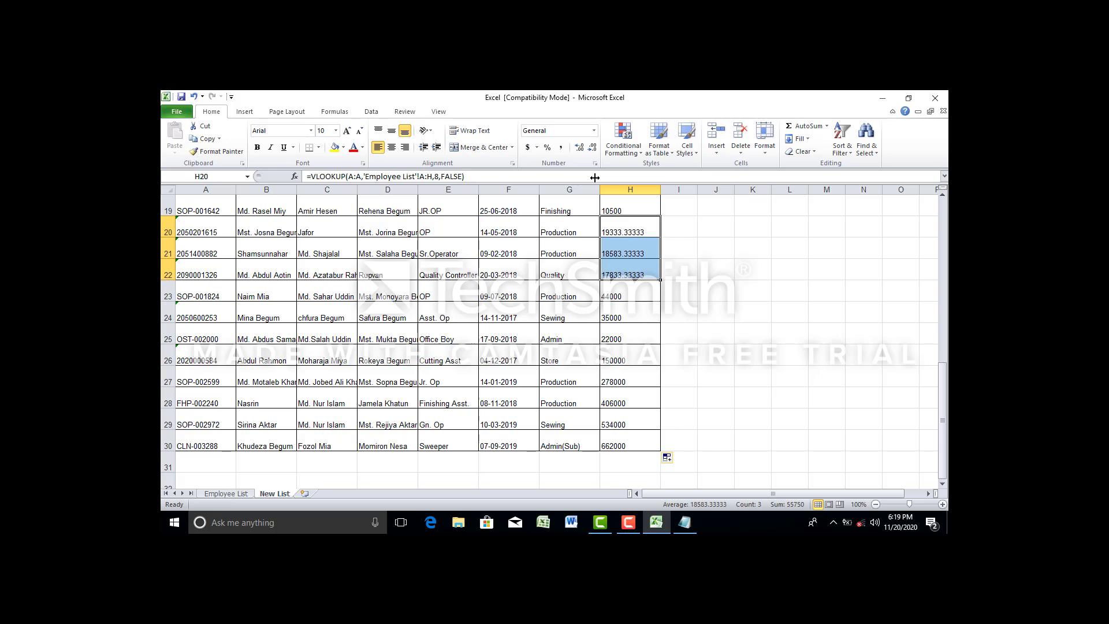
pyautogui.click(593, 148)
pyautogui.click(593, 148)
pyautogui.click(593, 148)
pyautogui.click(593, 148)
pyautogui.click(593, 148)
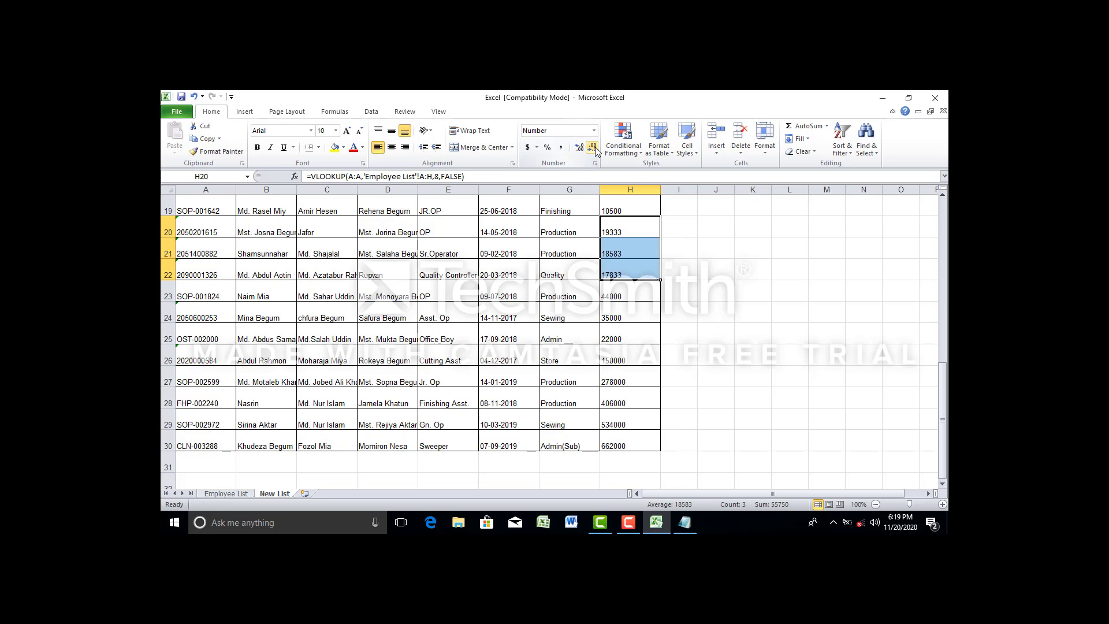
pyautogui.click(772, 317)
# Save the workbook and select cell H2 on the New List sheet to review its formula
pyautogui.scroll(6, 647, 332)
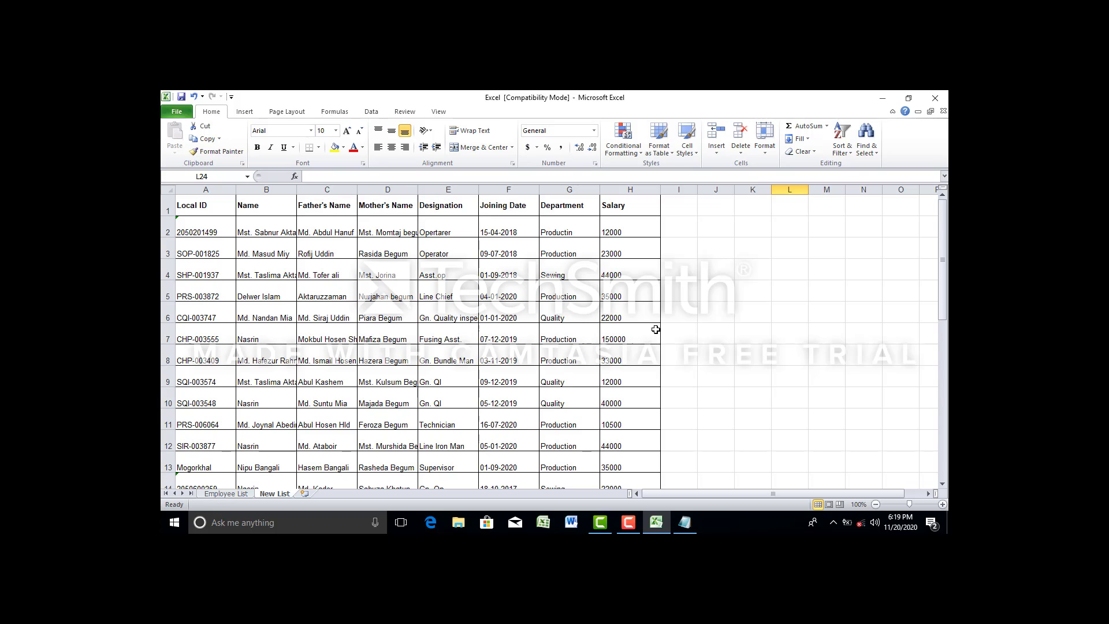
pyautogui.click(181, 96)
pyautogui.click(644, 229)
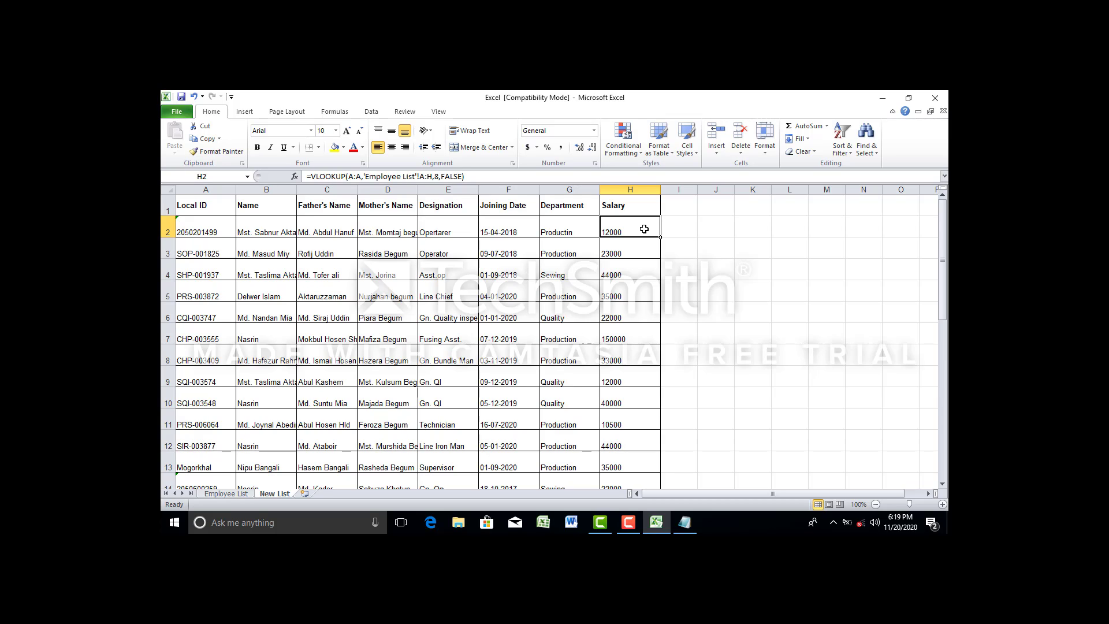
pyautogui.moveTo(686, 510)
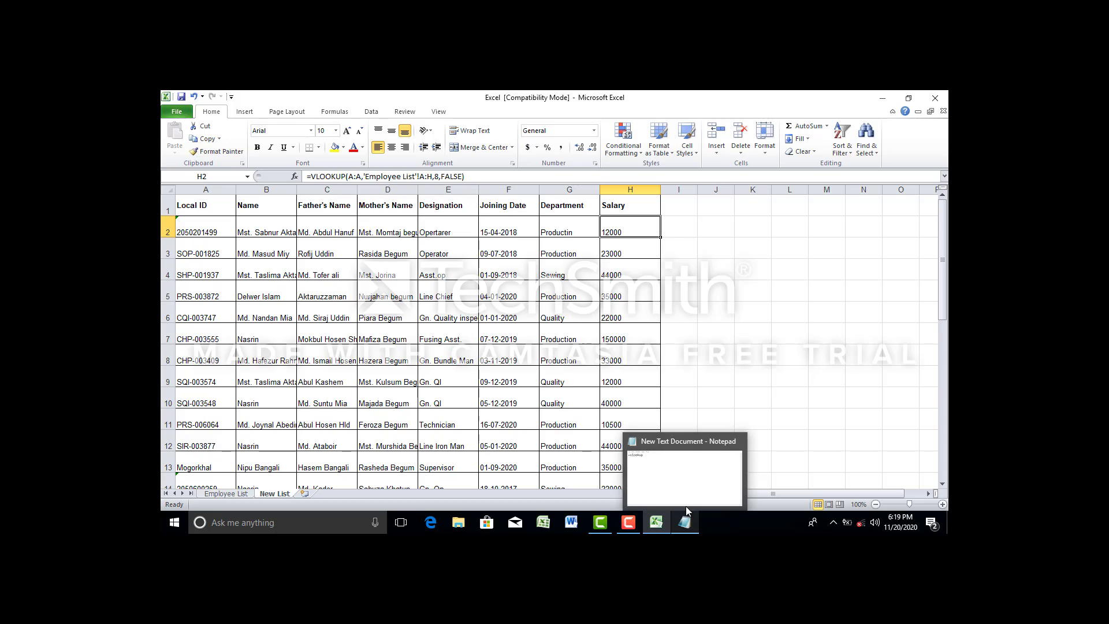